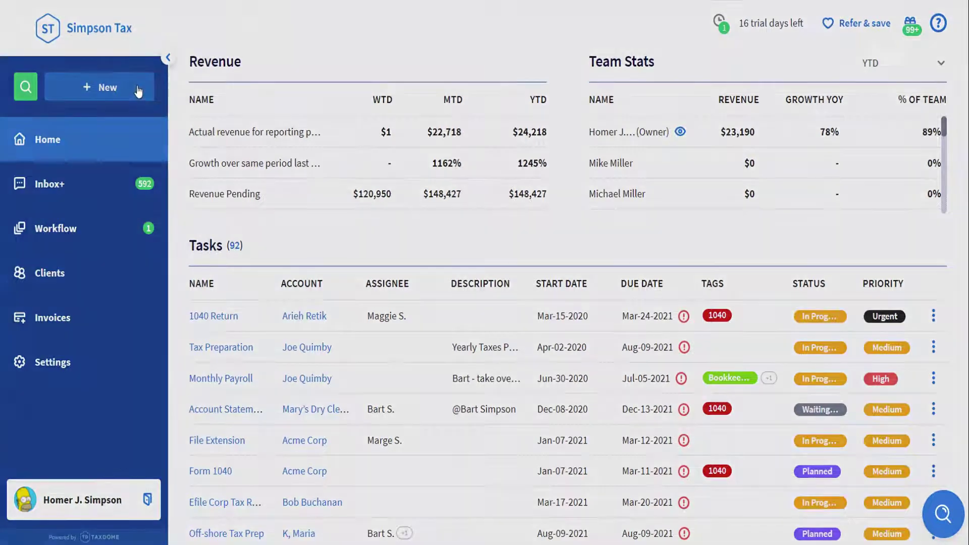
Create a new contract from the financial statements engagement letter template for the client.
click(138, 91)
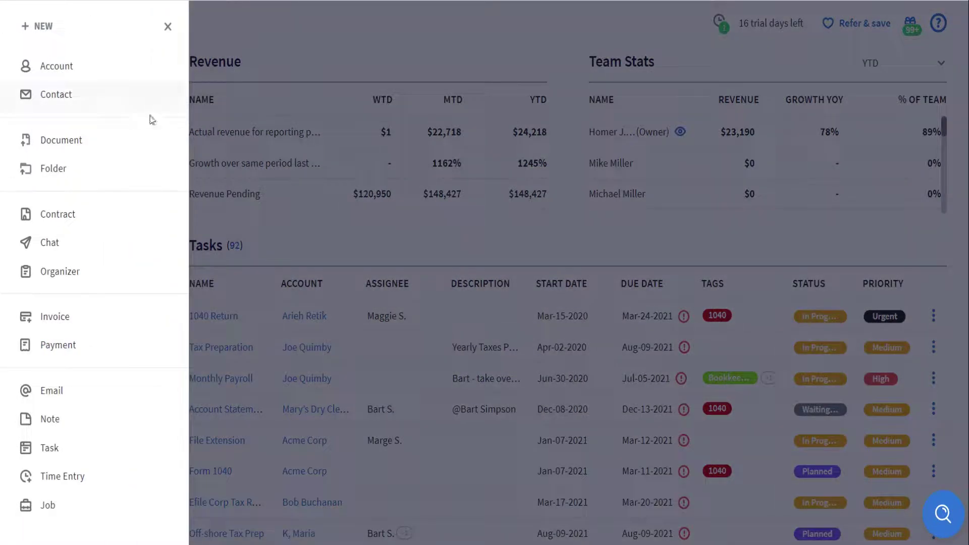
click(144, 214)
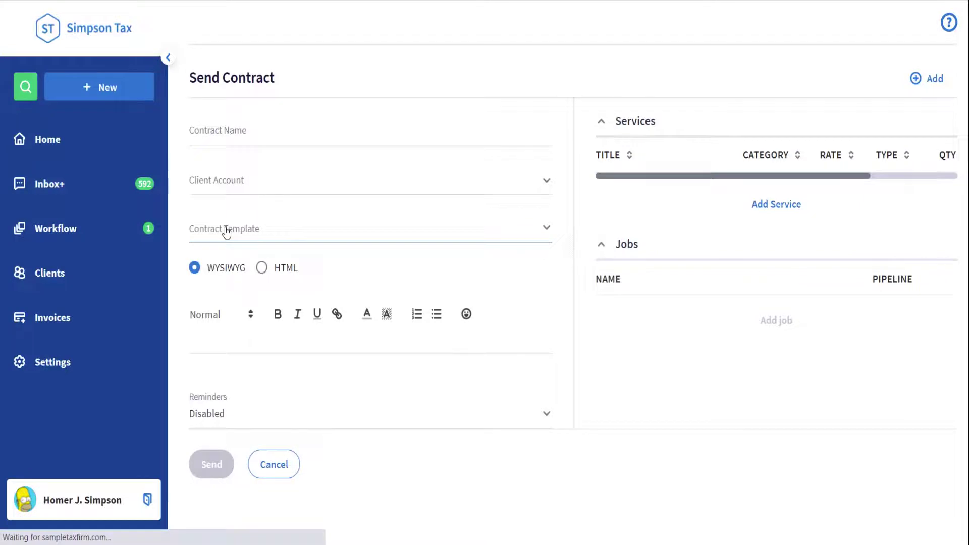
click(225, 231)
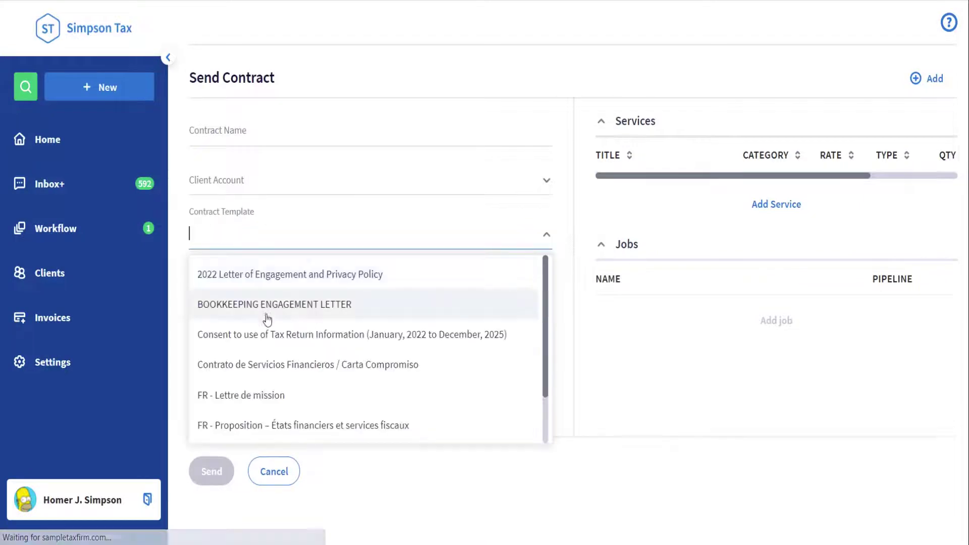
scroll(258, 384, down, 2)
click(277, 423)
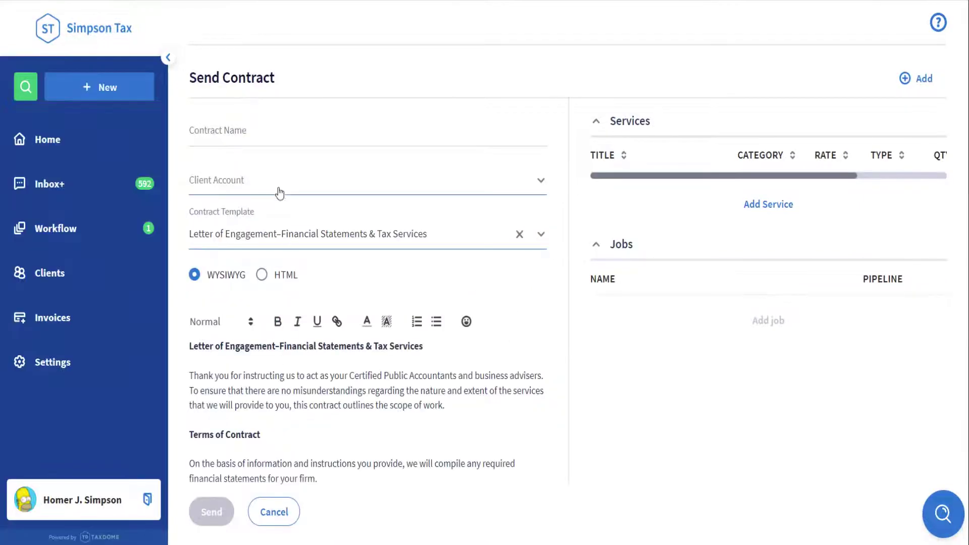
click(280, 190)
click(277, 296)
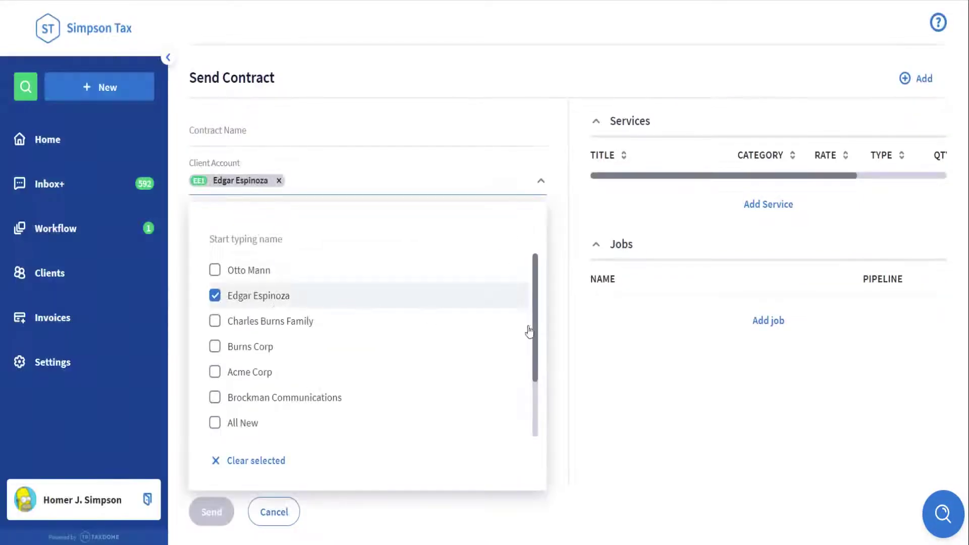
click(555, 333)
Add the 1040 Return service and name the contract 'Engagement Letter 2022'.
click(763, 207)
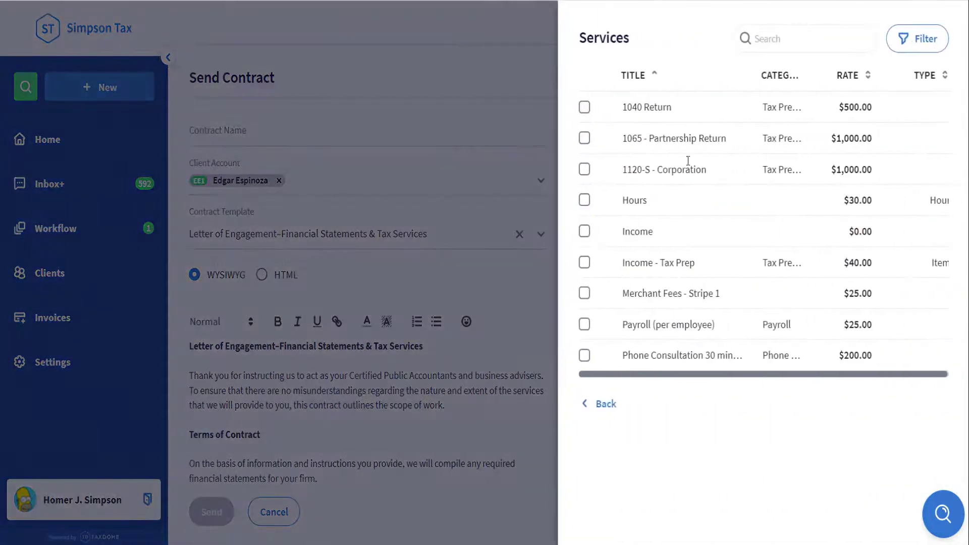
click(584, 107)
click(601, 404)
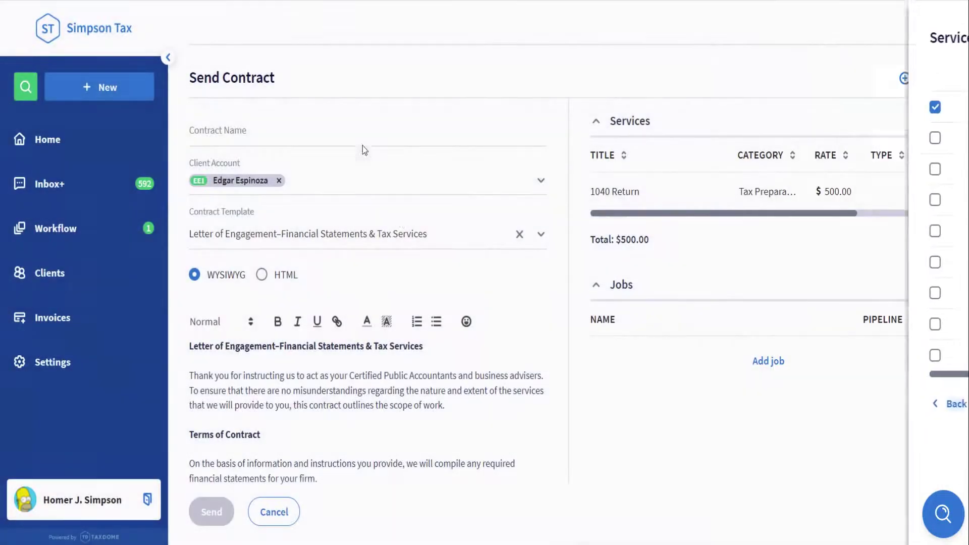
click(361, 135)
text(Engage)
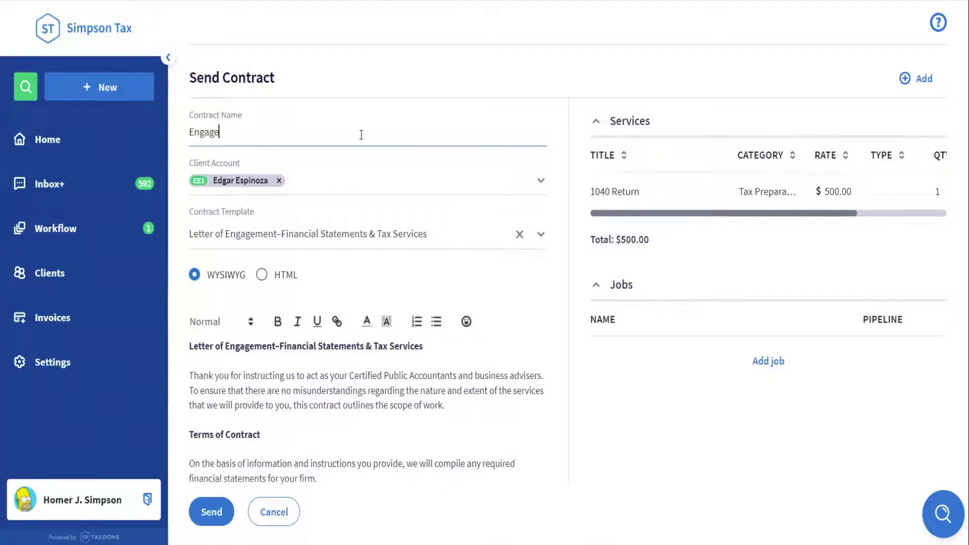
text(ment Letter 2022)
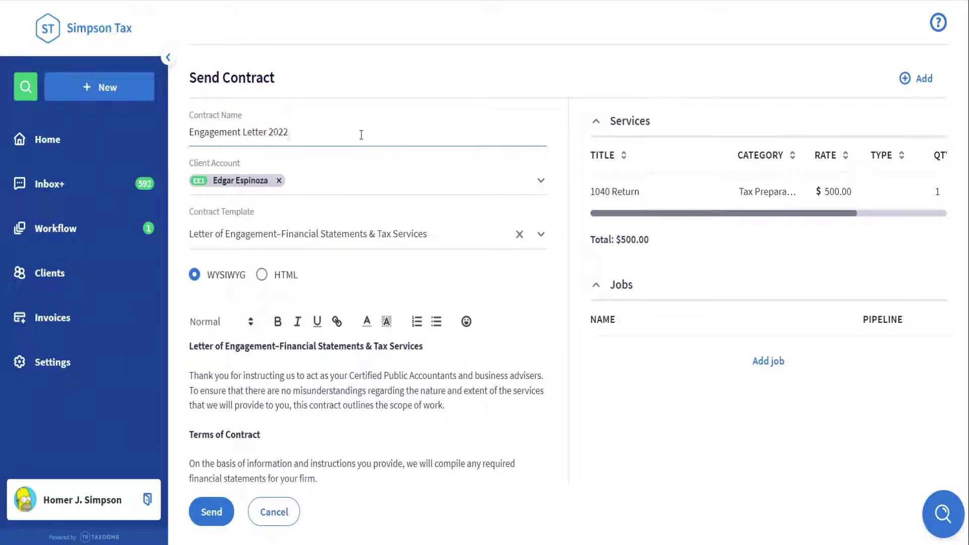
click(718, 462)
Turn on reminders for the contract and send it to the client.
scroll(392, 381, down, 15)
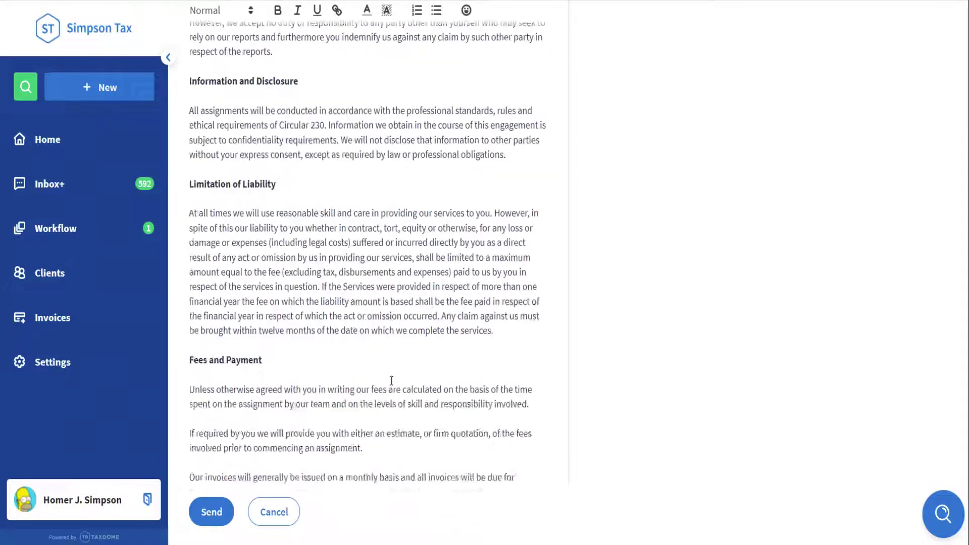
scroll(391, 381, down, 10)
click(355, 453)
click(329, 494)
scroll(331, 485, down, 1)
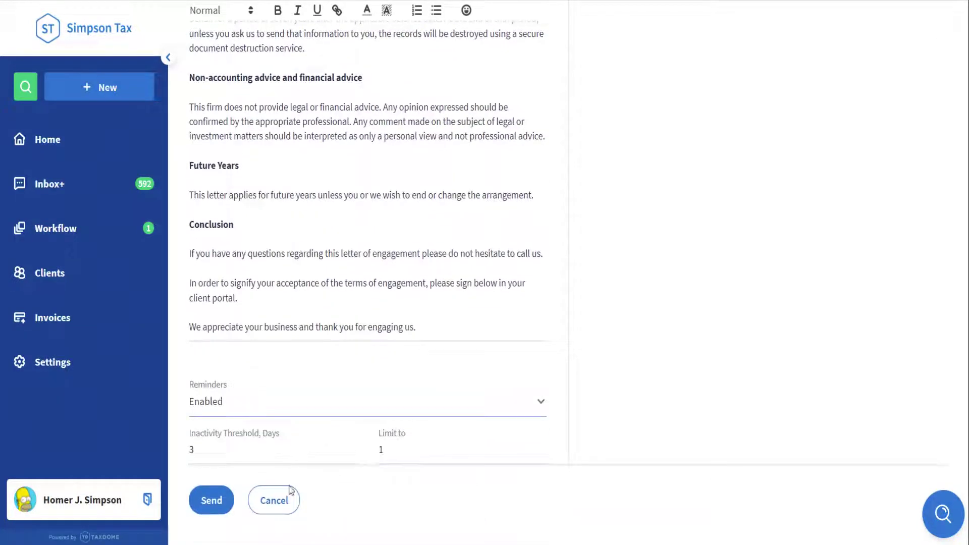
click(211, 500)
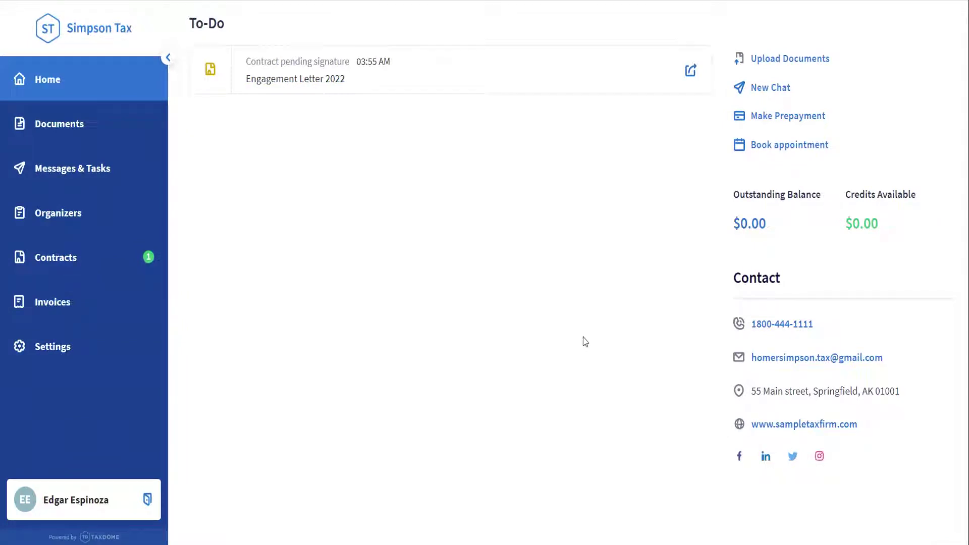
Open the pending Engagement Letter 2022, enter the client's signature, agree to the terms and sign.
click(464, 74)
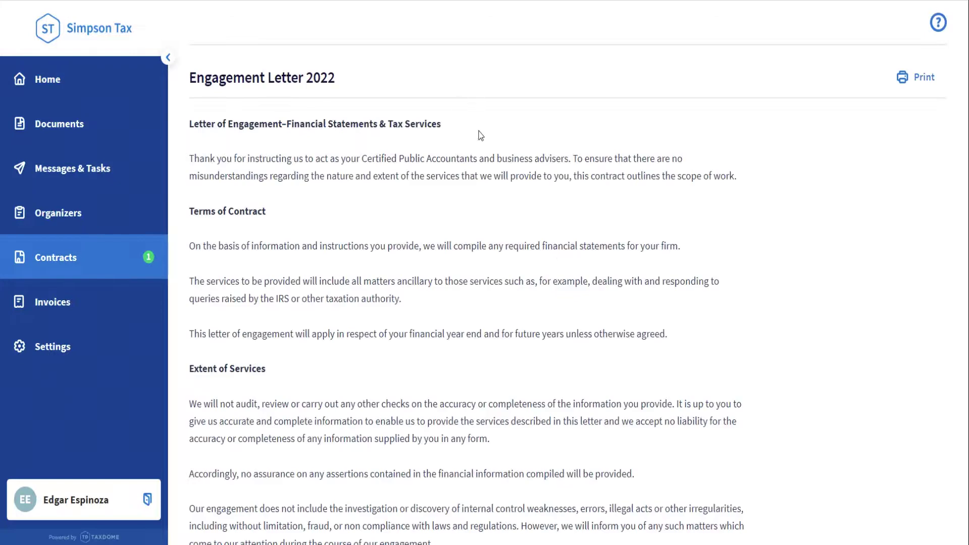
scroll(478, 135, down, 8)
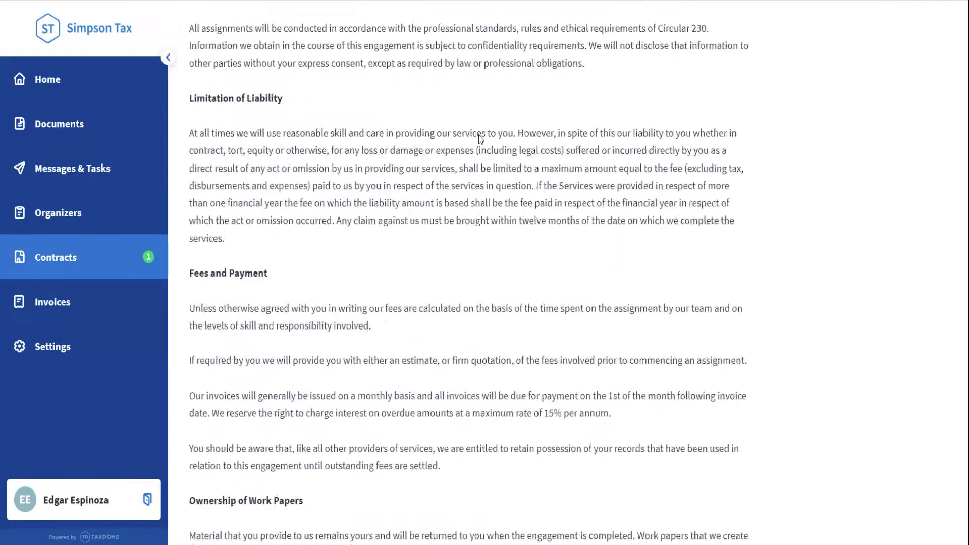
scroll(480, 139, down, 15)
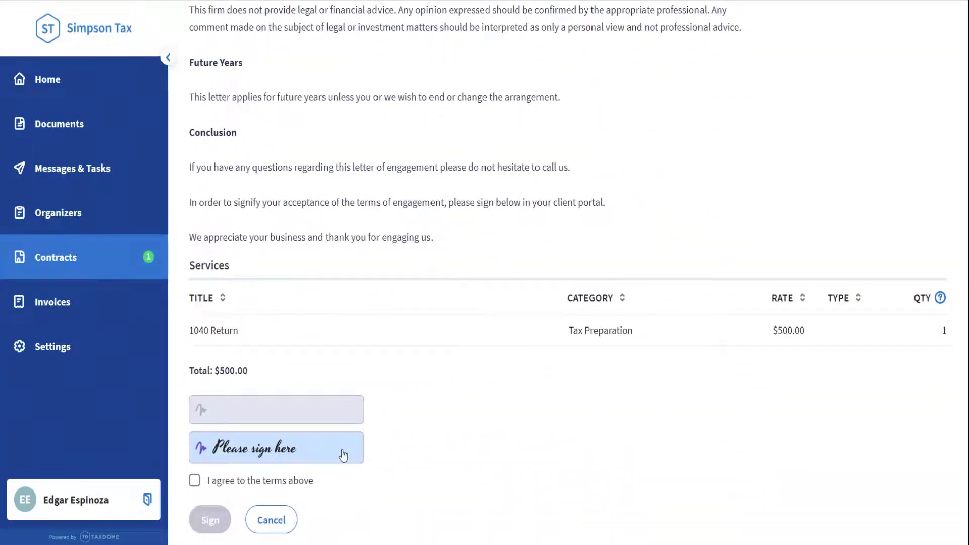
click(343, 456)
text(Edgar)
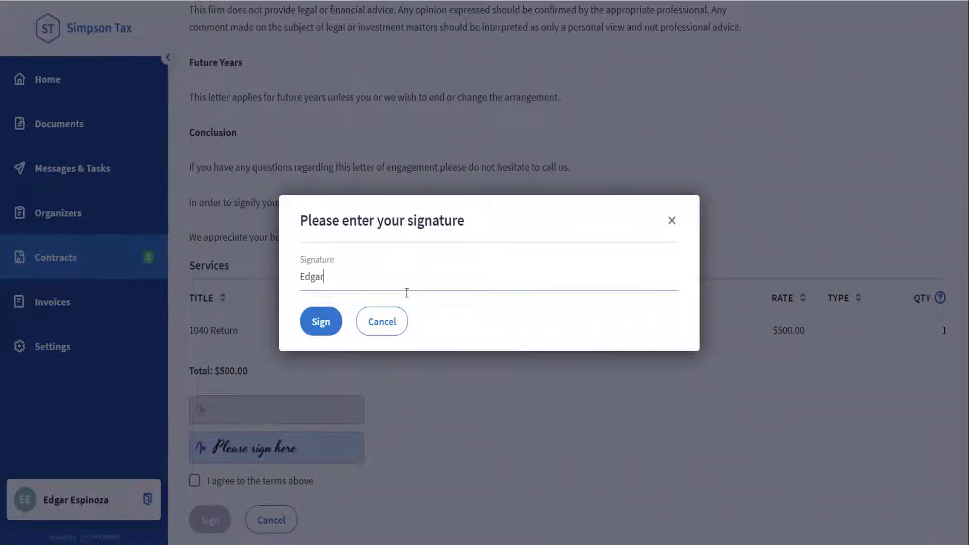
click(321, 321)
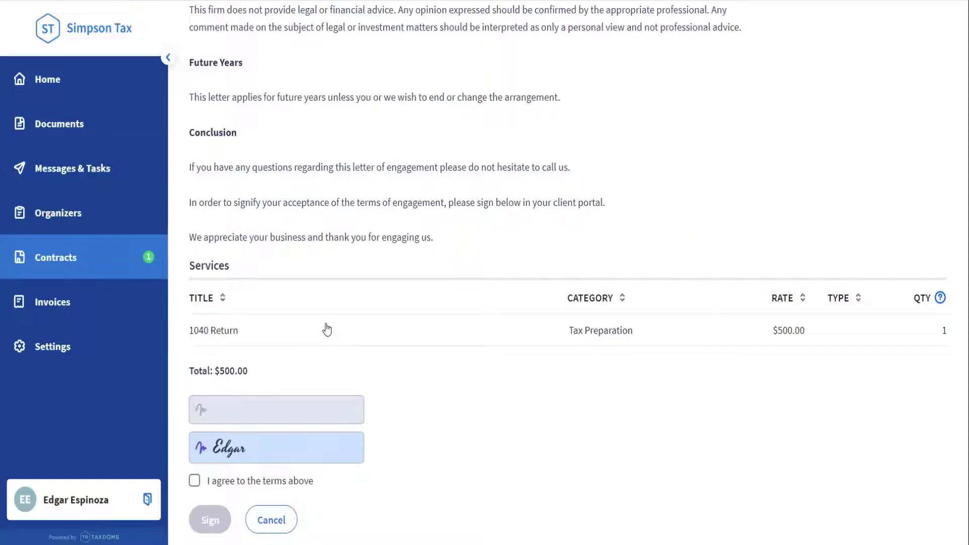
click(283, 484)
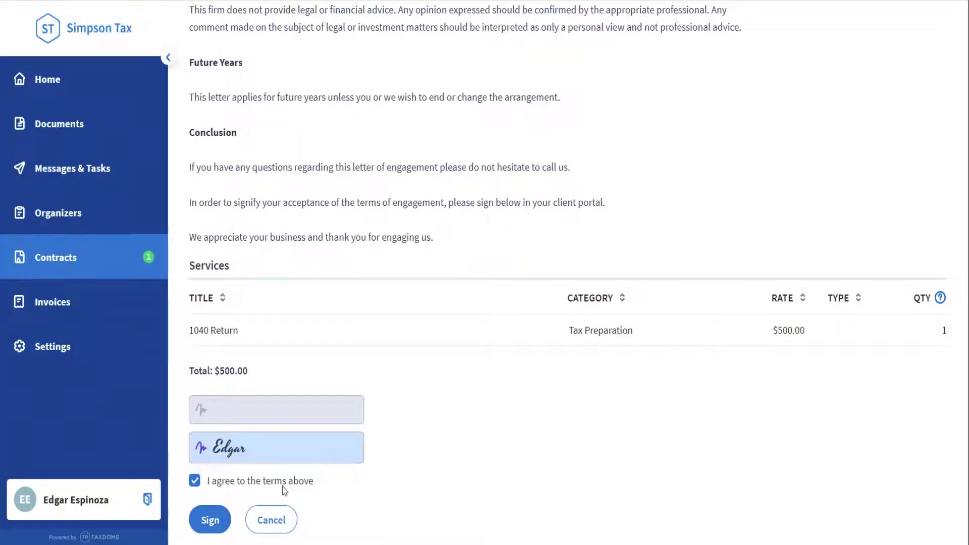
click(219, 530)
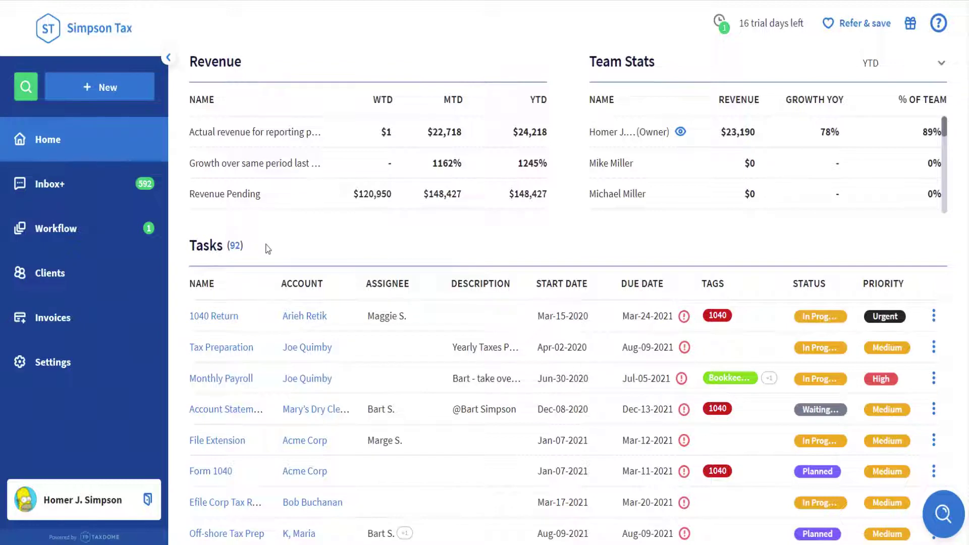
Upload Document for signature.pdf as a new document for the client into Firm Documents.
click(130, 96)
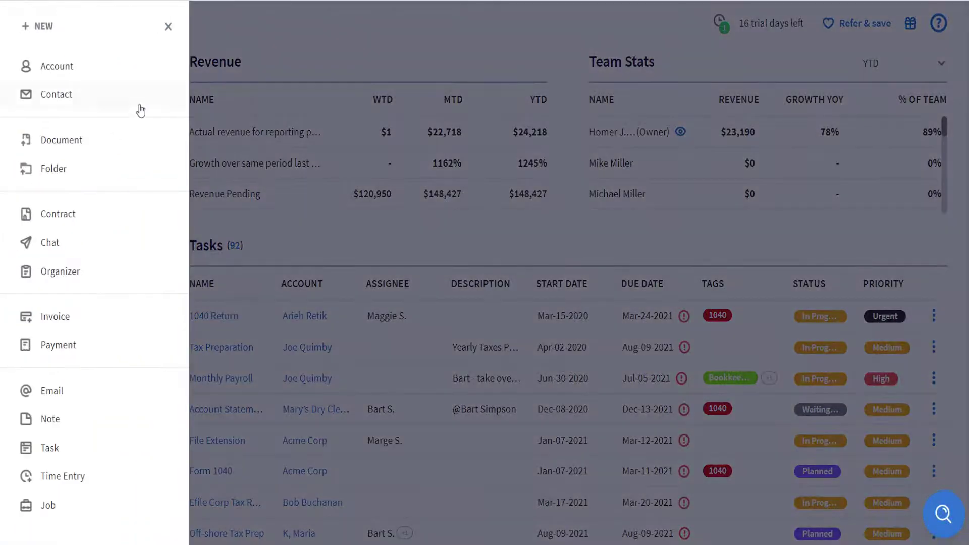
click(120, 144)
click(199, 123)
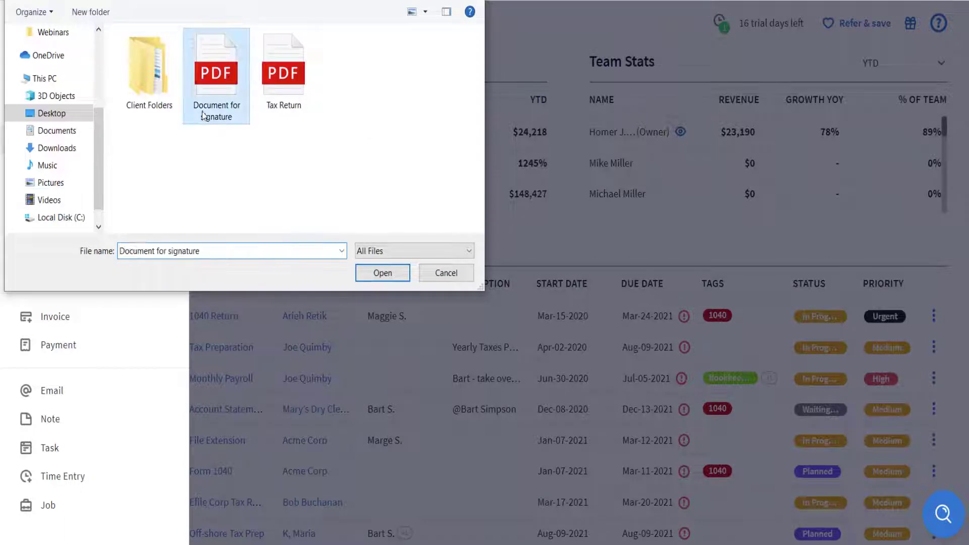
click(369, 272)
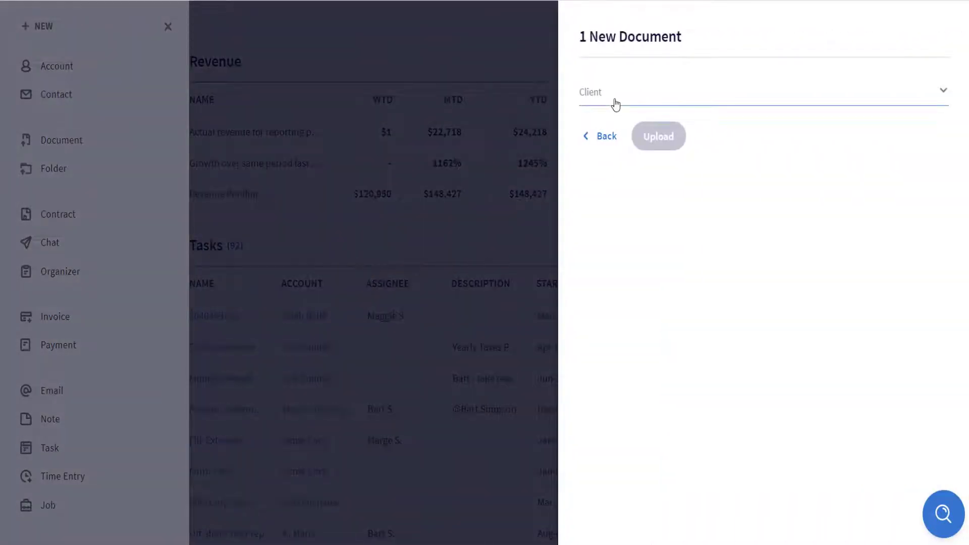
click(615, 102)
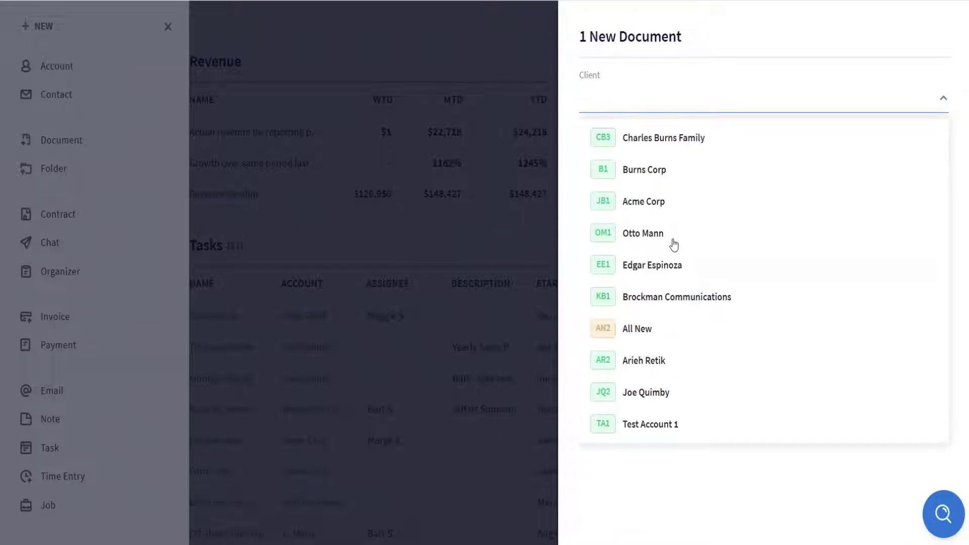
click(676, 270)
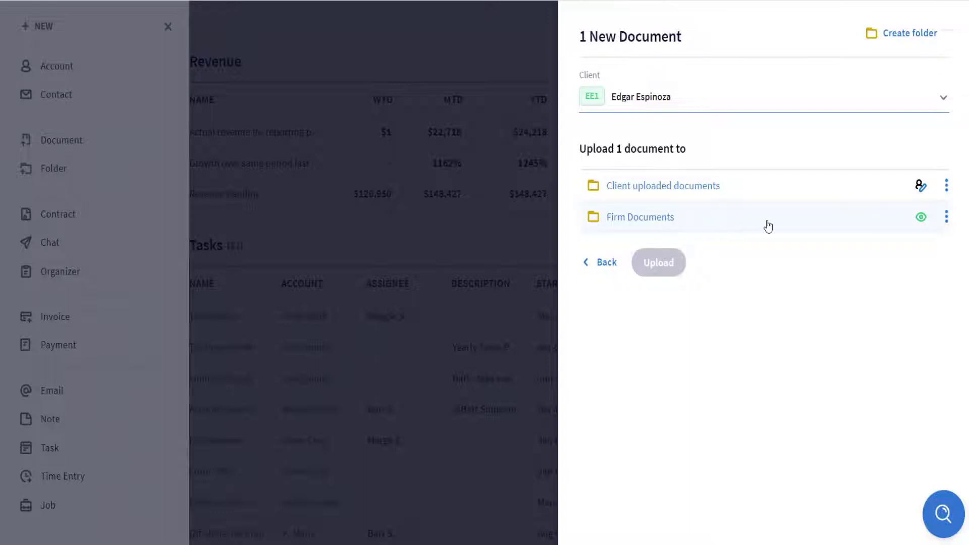
mouse_move(921, 221)
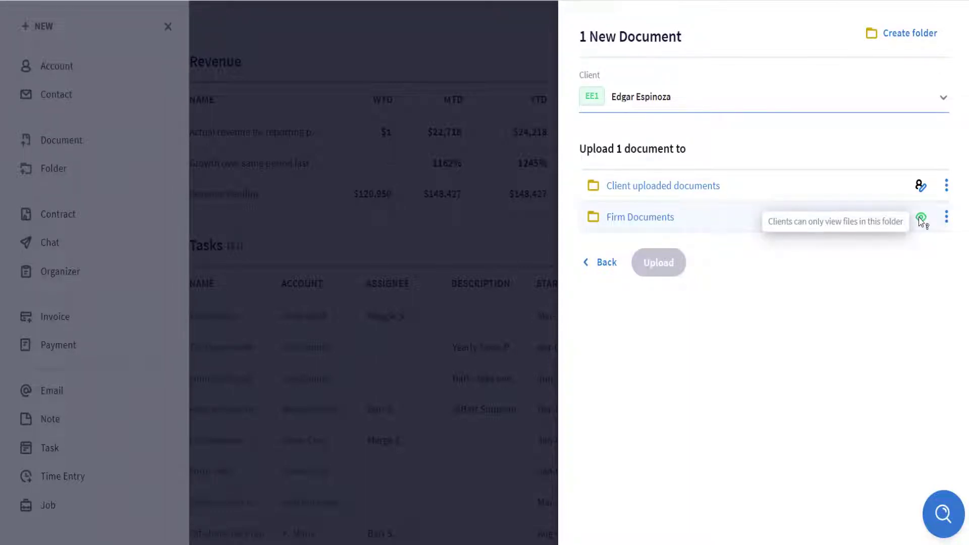
click(662, 228)
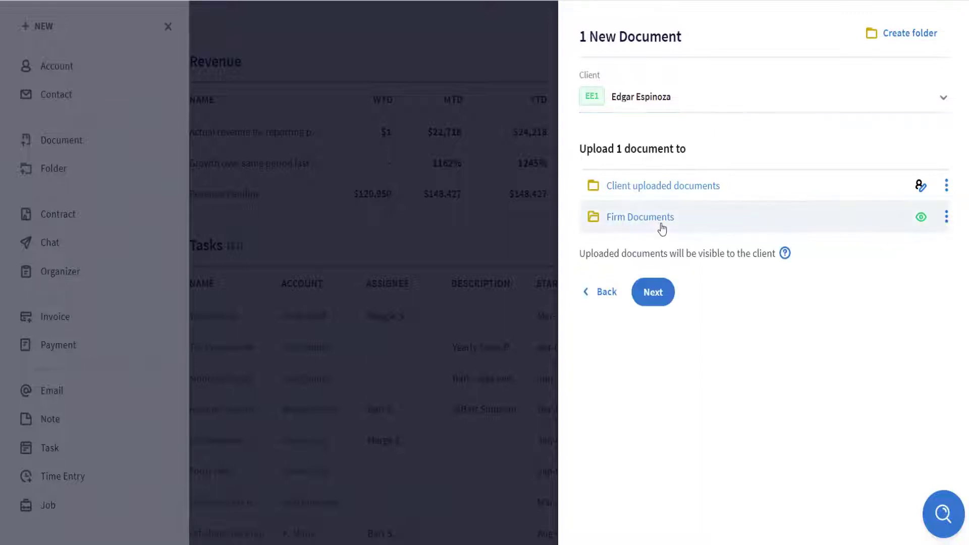
click(658, 294)
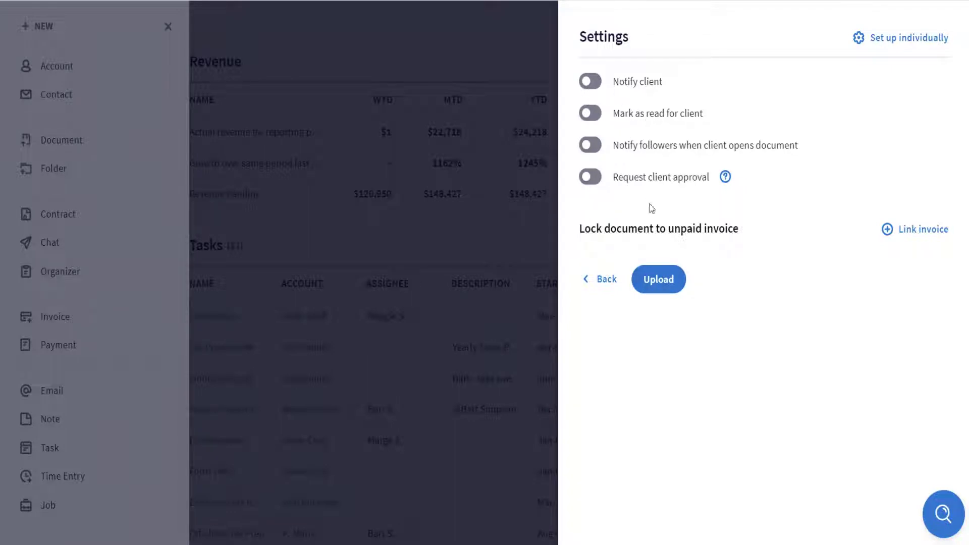
click(654, 290)
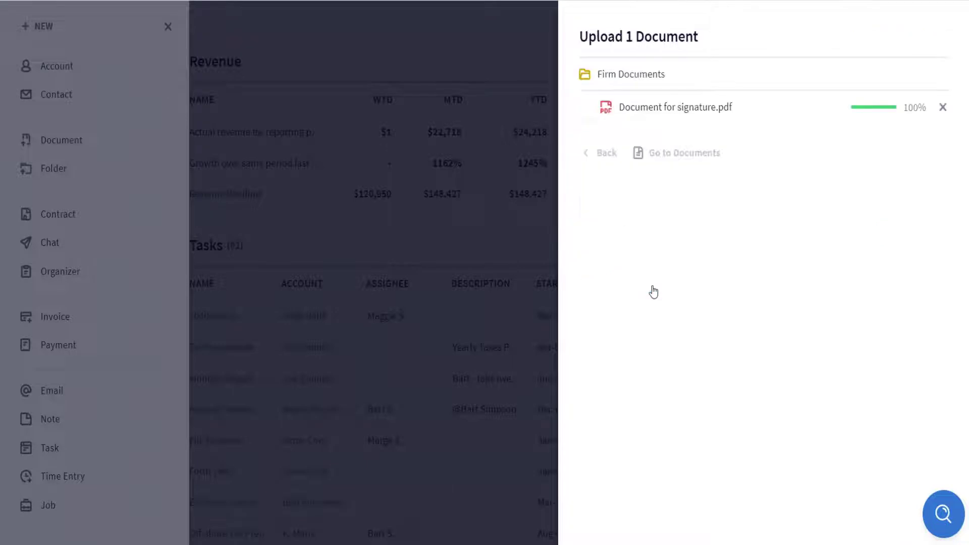
Start a signature request for Document for signature.pdf with the client as signer.
click(682, 165)
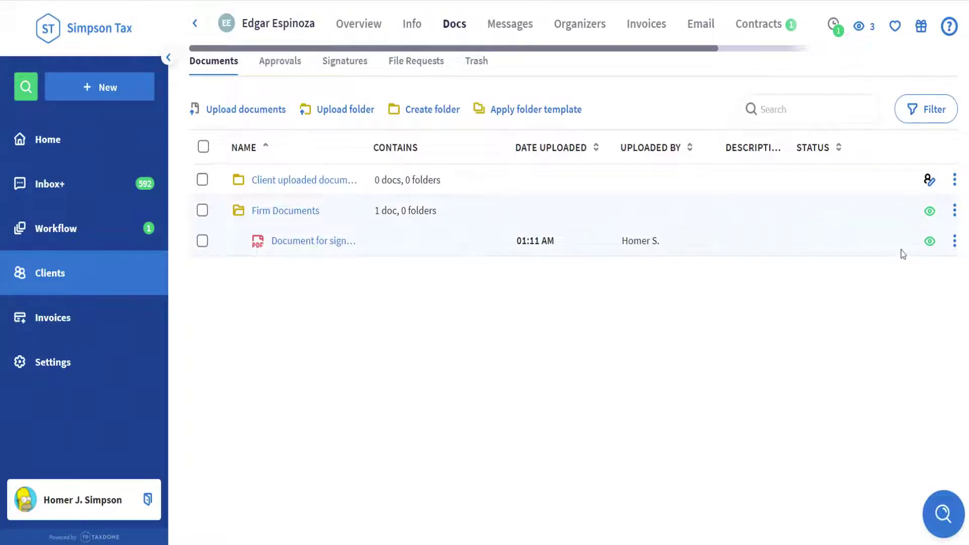
click(955, 241)
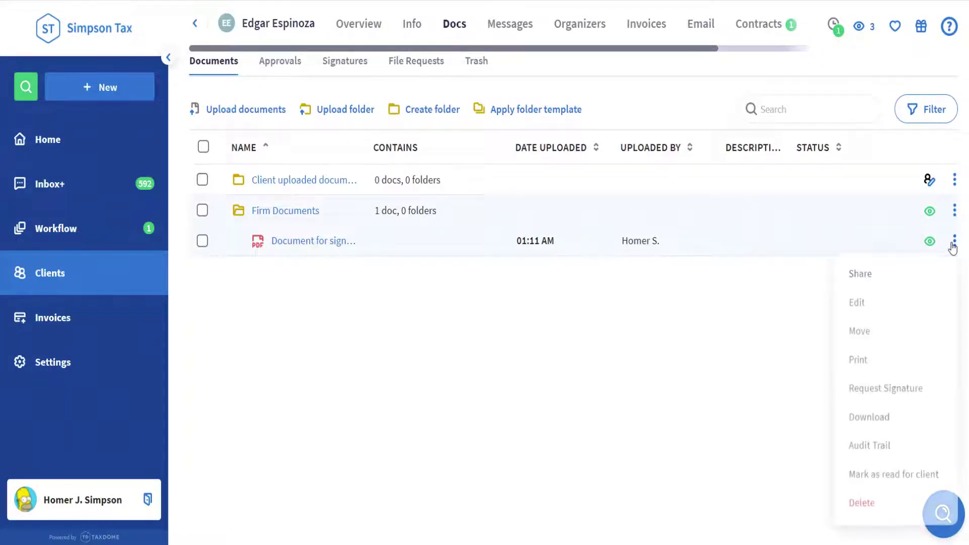
click(924, 399)
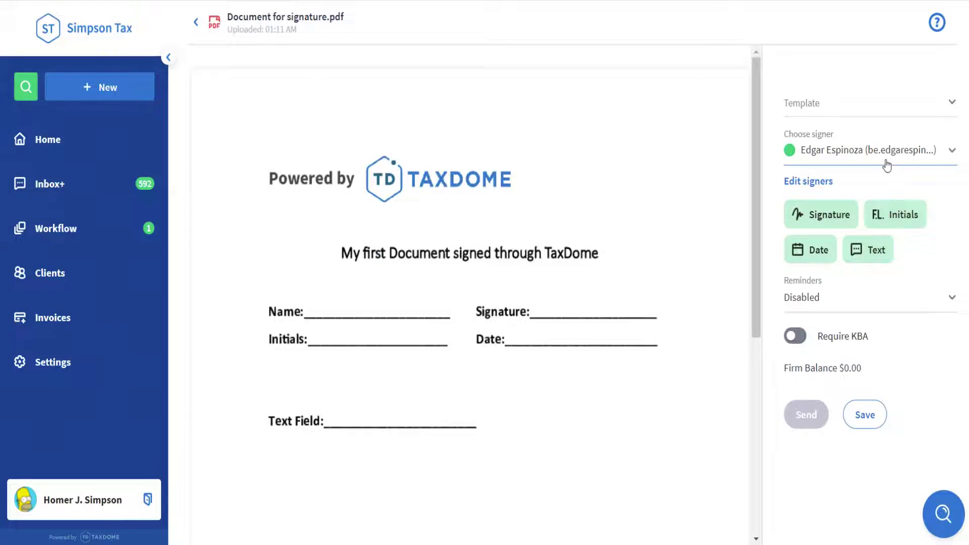
click(887, 164)
click(885, 196)
Place signature, date and initials fields, plus a text field with placeholder 'Full Name'.
click(824, 221)
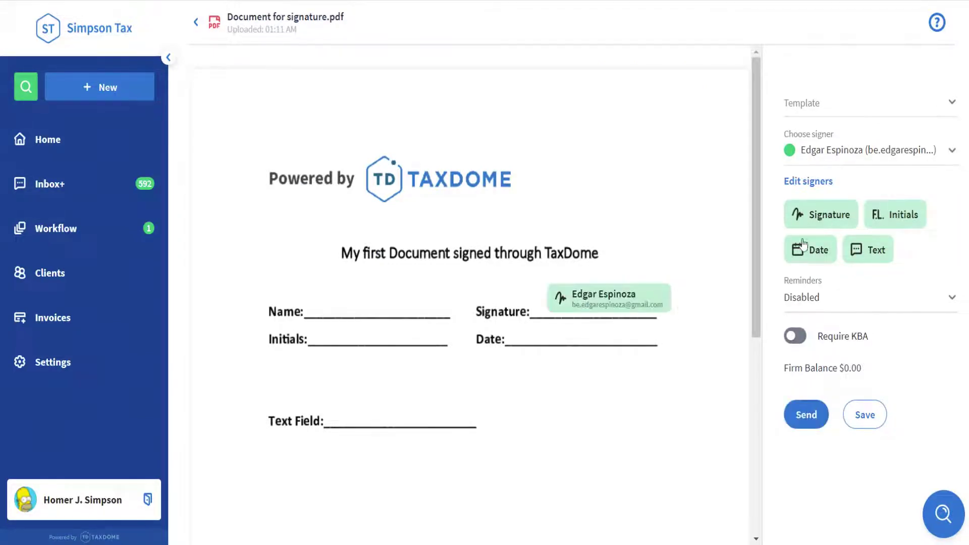
mouse_move(812, 253)
mouse_down()
mouse_move(696, 249)
mouse_move(562, 334)
mouse_up()
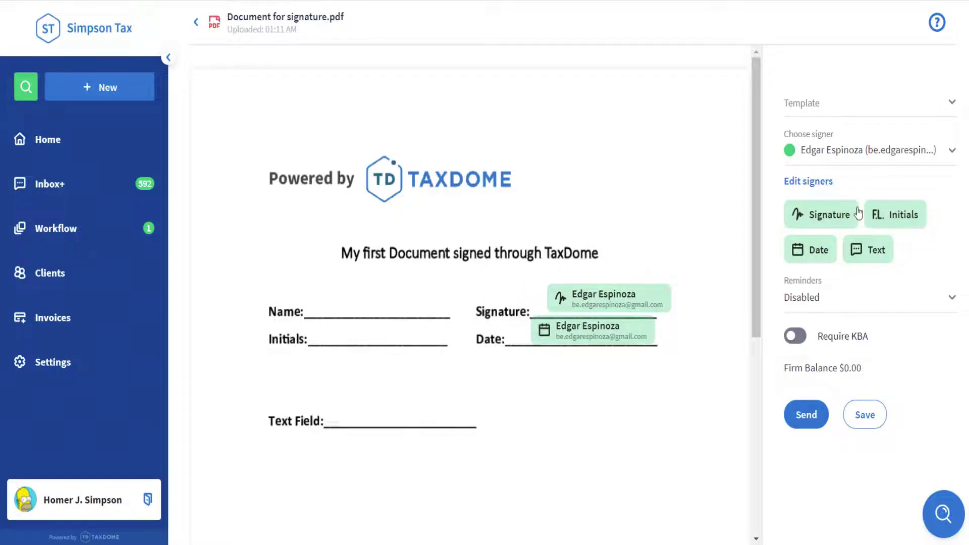
drag(889, 217, 356, 344)
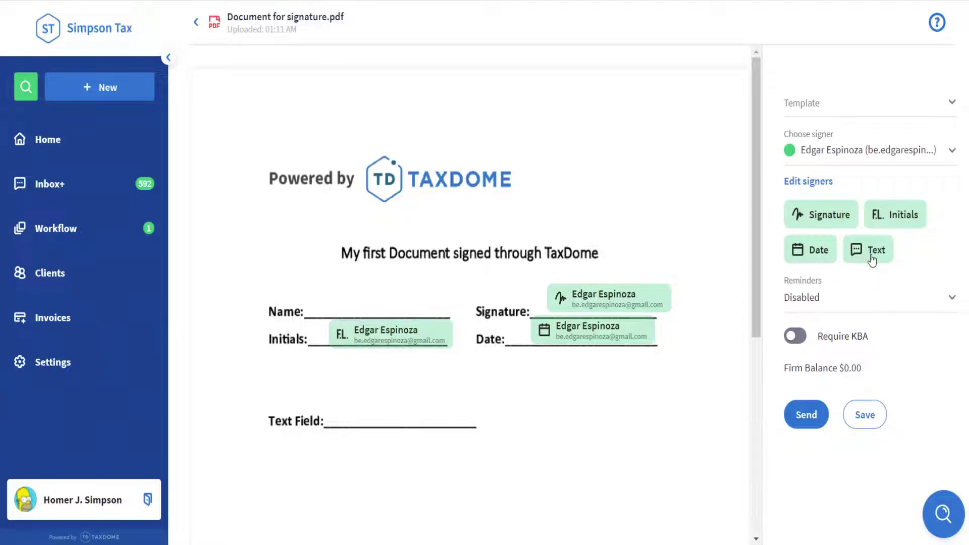
drag(873, 260, 351, 310)
click(371, 301)
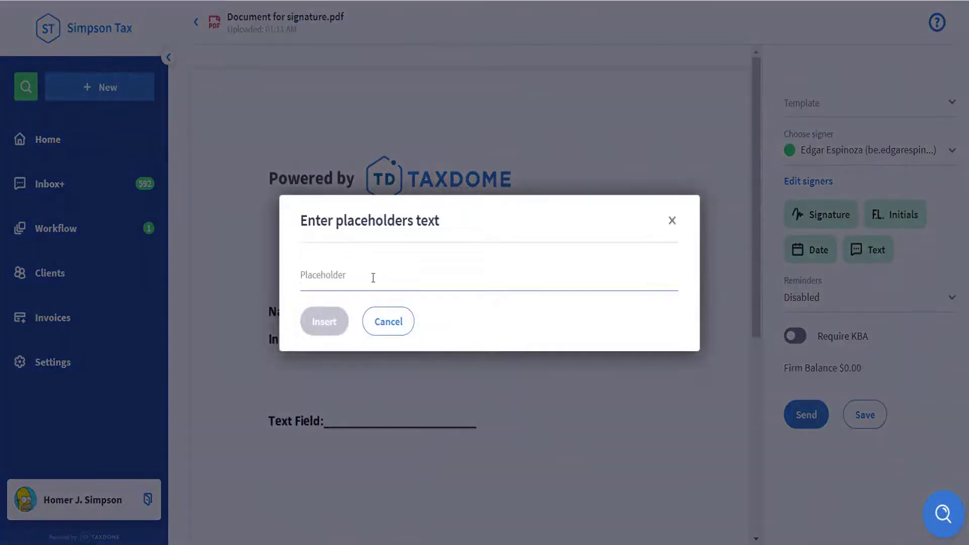
click(371, 278)
text(Full Name)
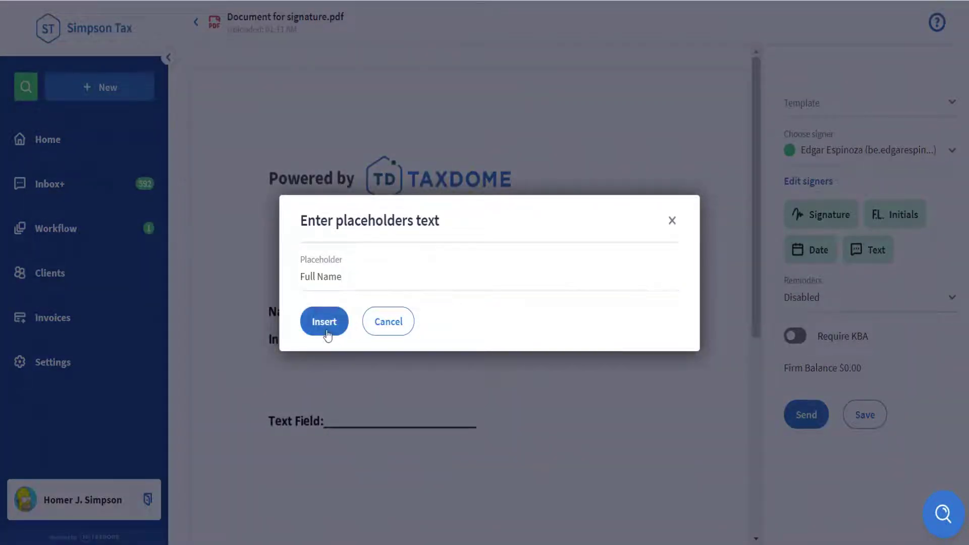
click(326, 332)
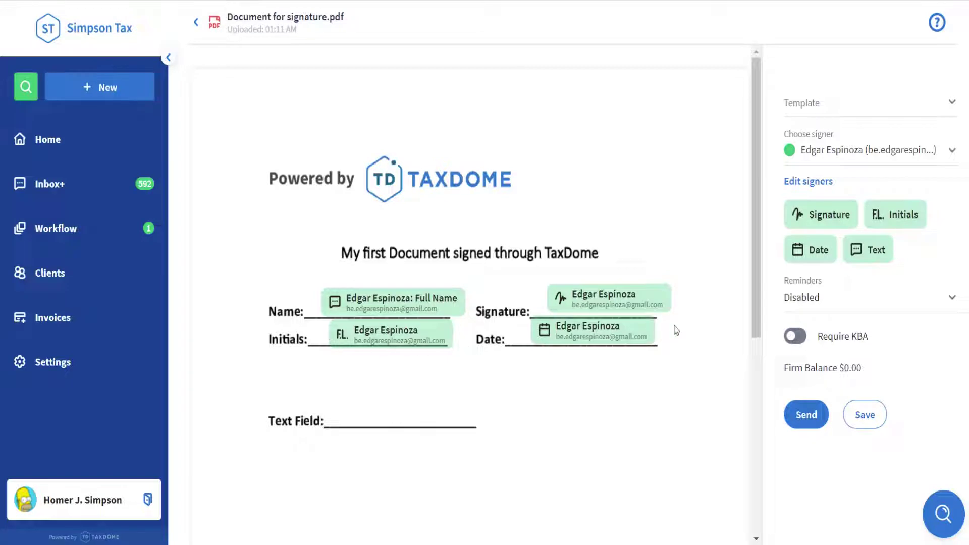
Enable reminders, leave knowledge-based authentication off, and send the signature request.
click(846, 309)
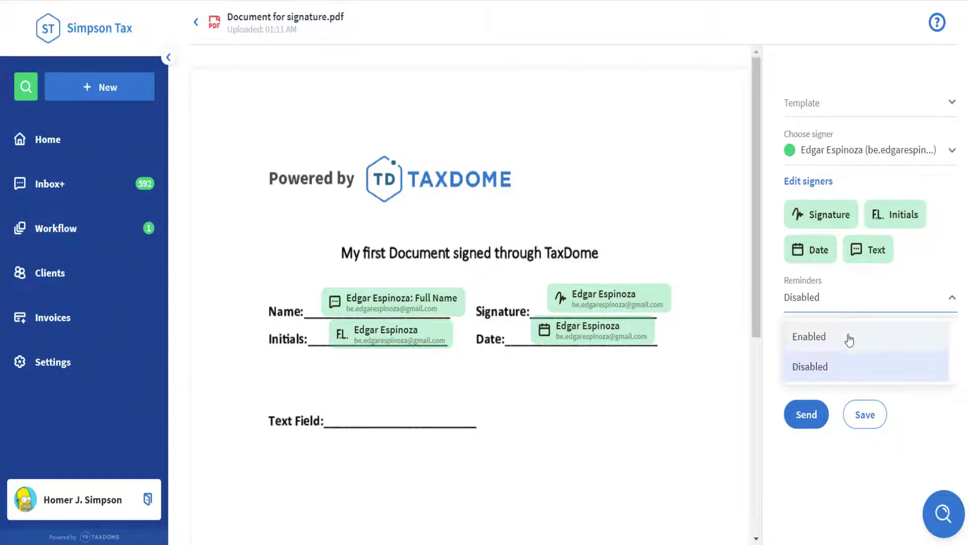
click(826, 339)
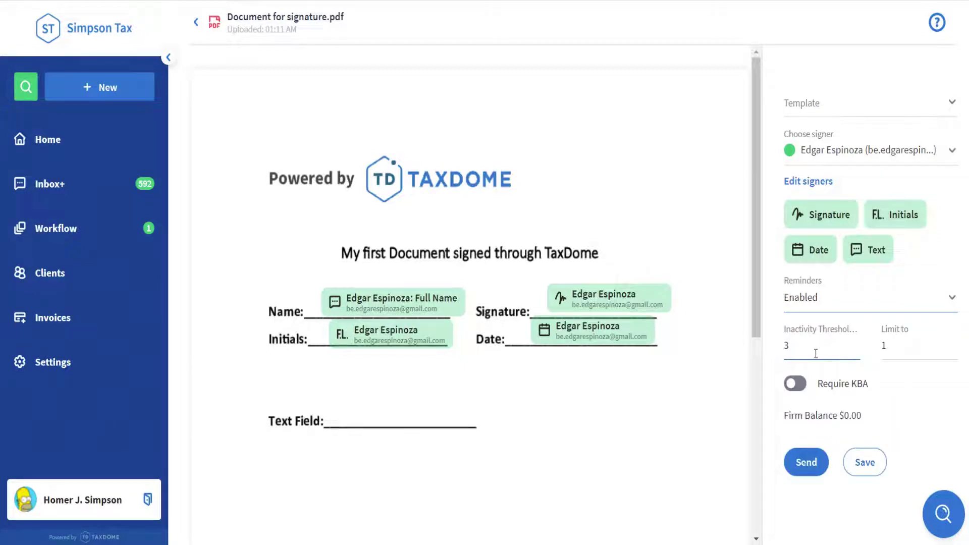
click(795, 399)
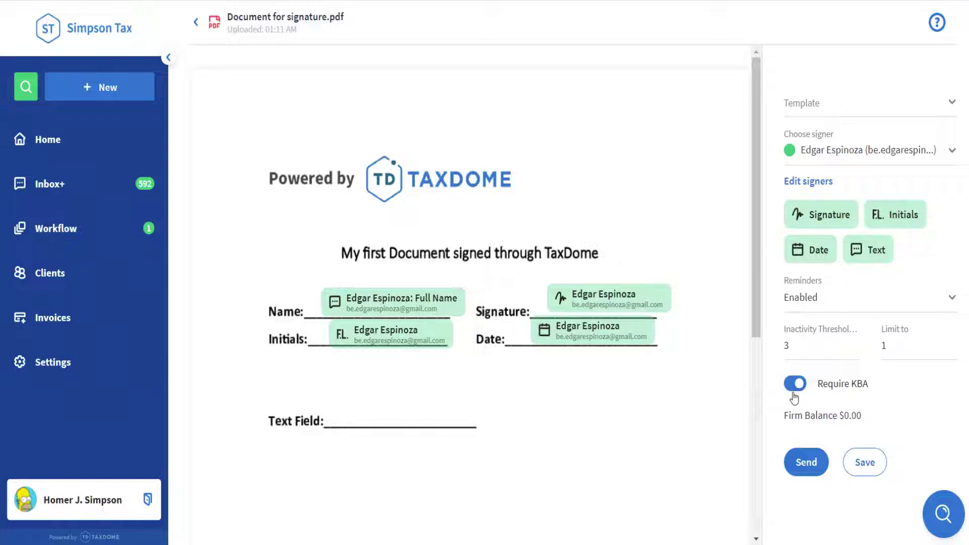
click(794, 398)
click(809, 467)
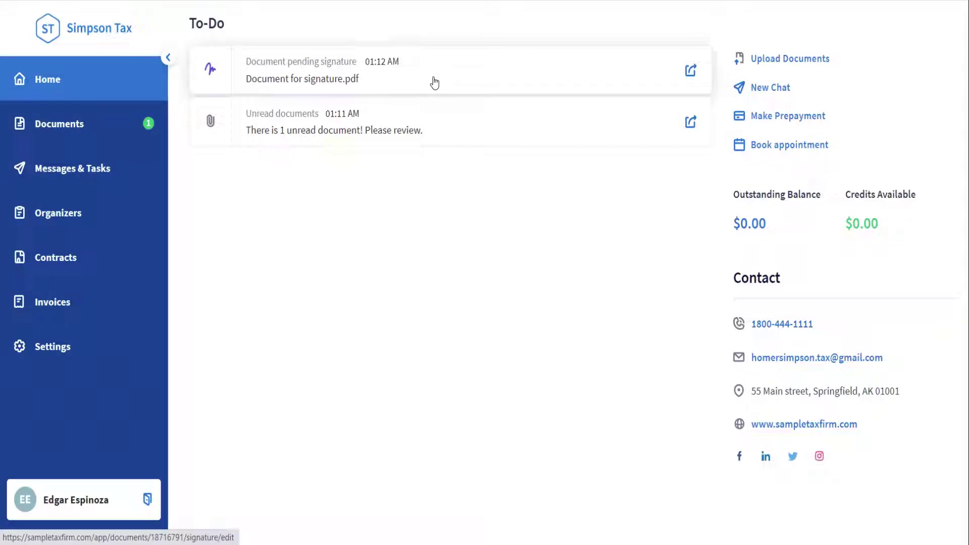
Open the pending document and fill the Full Name field with the client's full name.
click(434, 82)
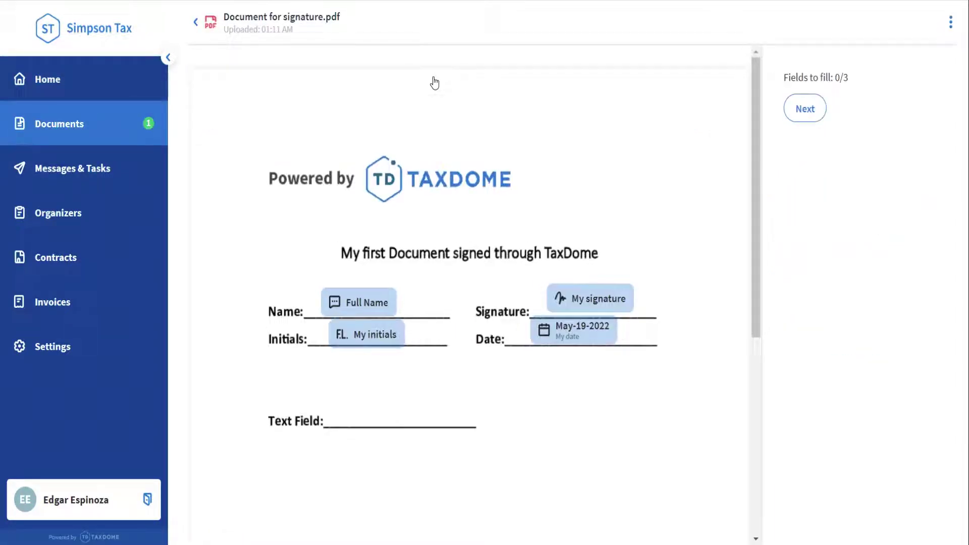
click(376, 305)
click(379, 277)
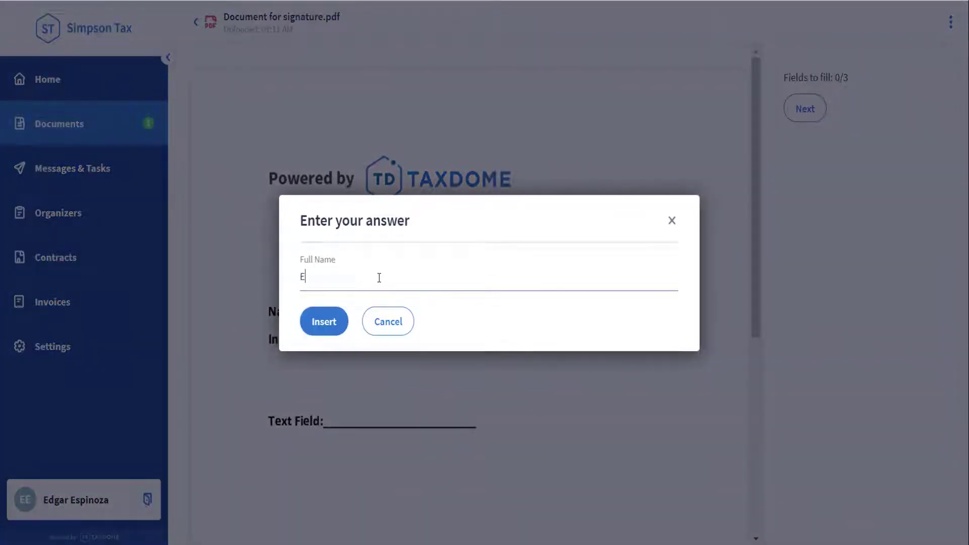
key(Return)
Insert the client's signature and initials, then finish signing.
click(596, 301)
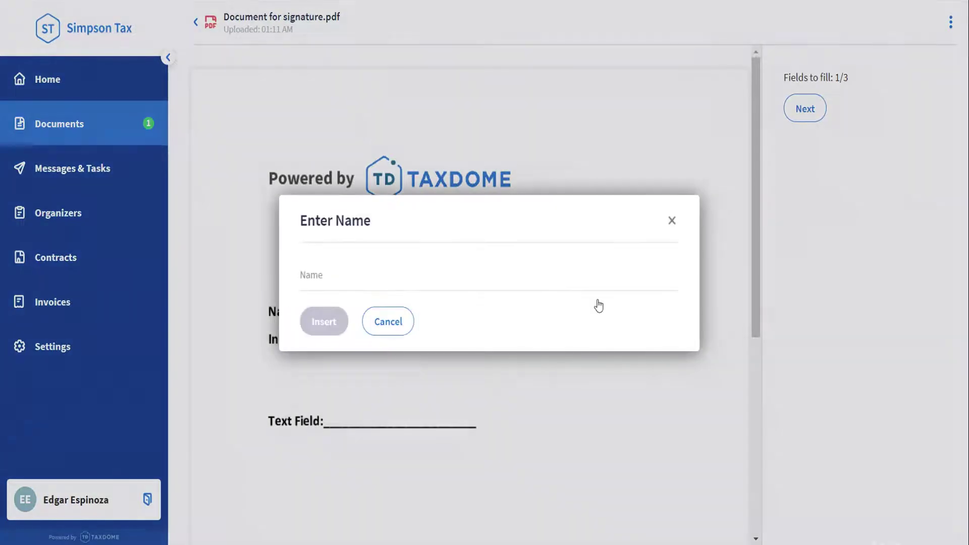
click(581, 280)
key(Return)
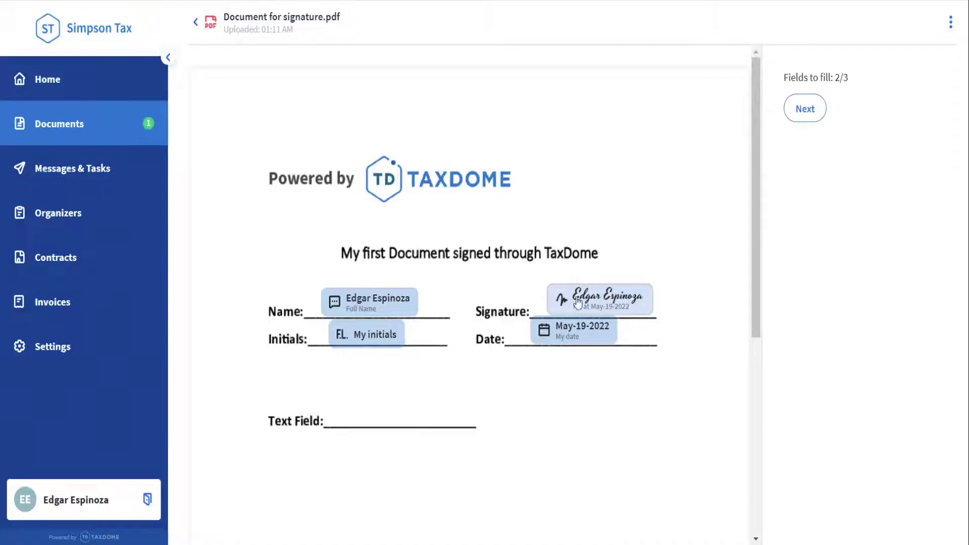
click(386, 343)
click(380, 277)
text(E)
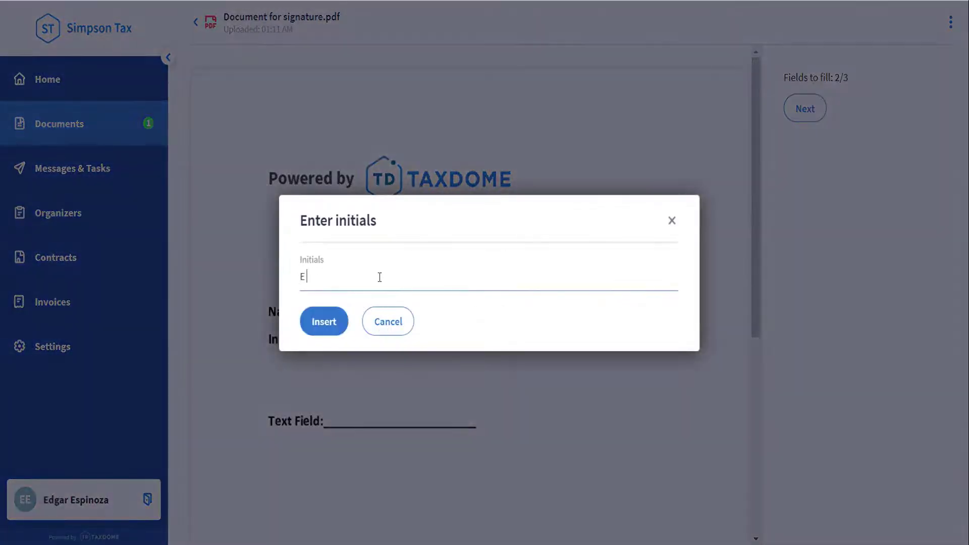
text(E)
click(338, 323)
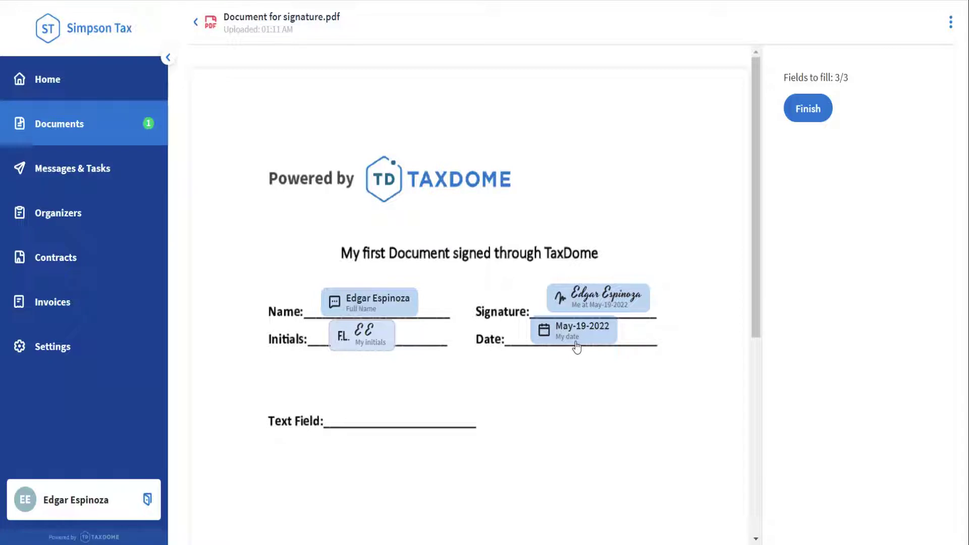
click(804, 121)
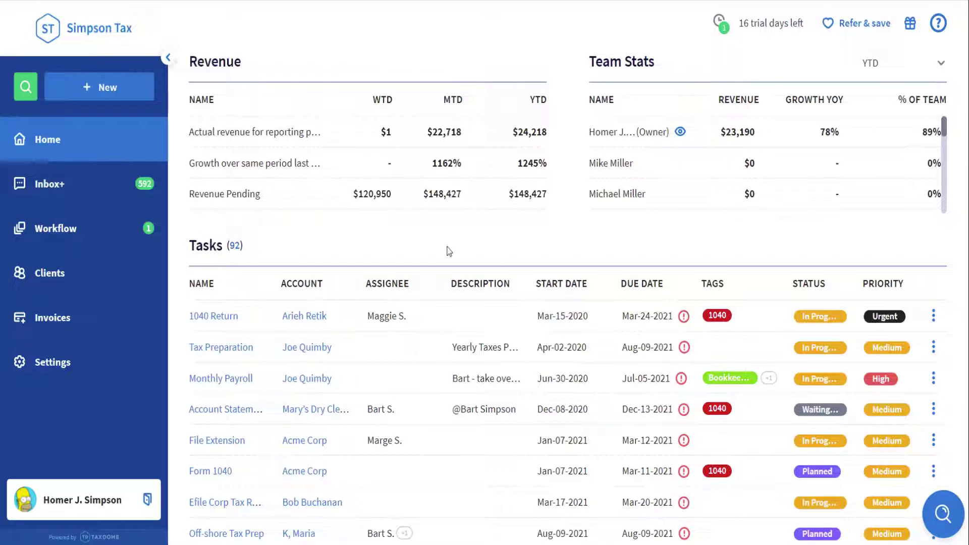
From the Inbox+ signed-document notification, confirm the document is Signed and view its audit trail.
click(140, 196)
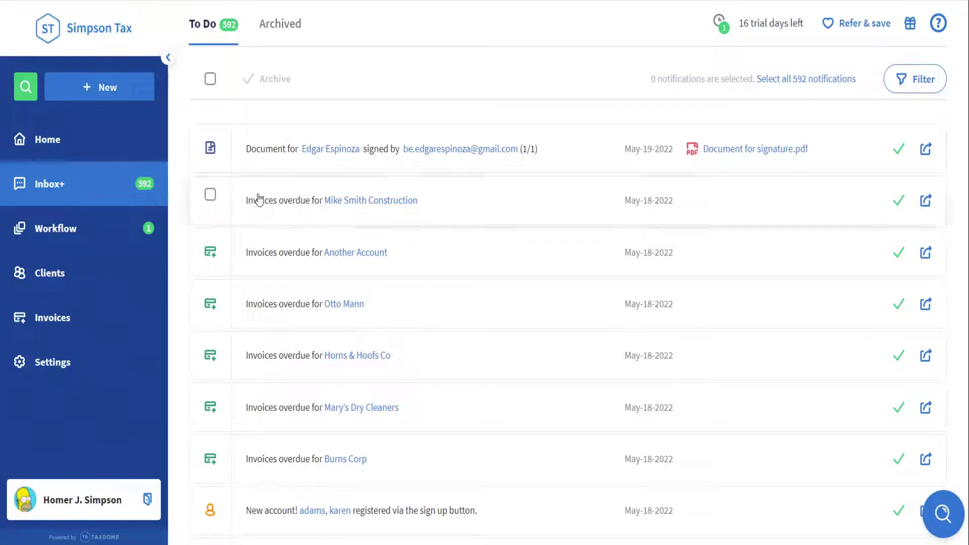
click(284, 166)
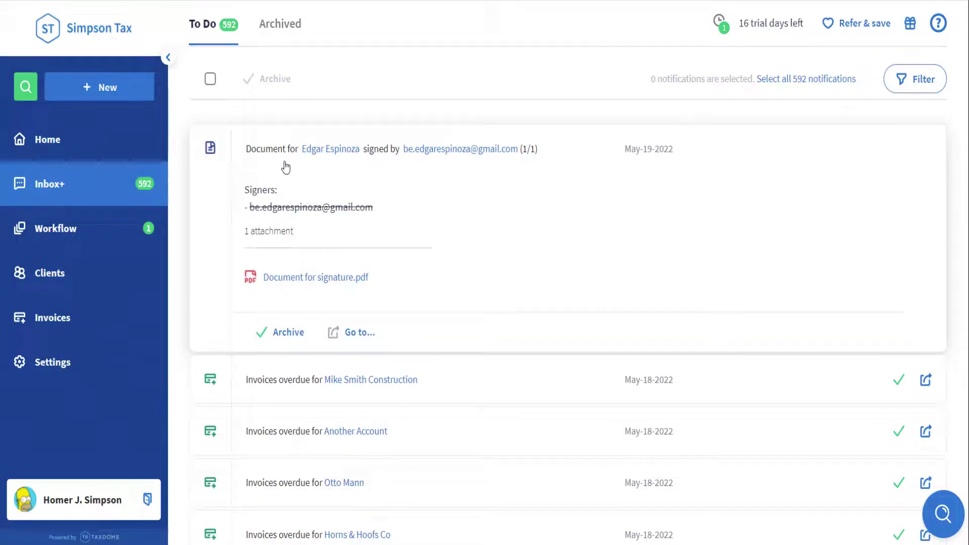
click(339, 273)
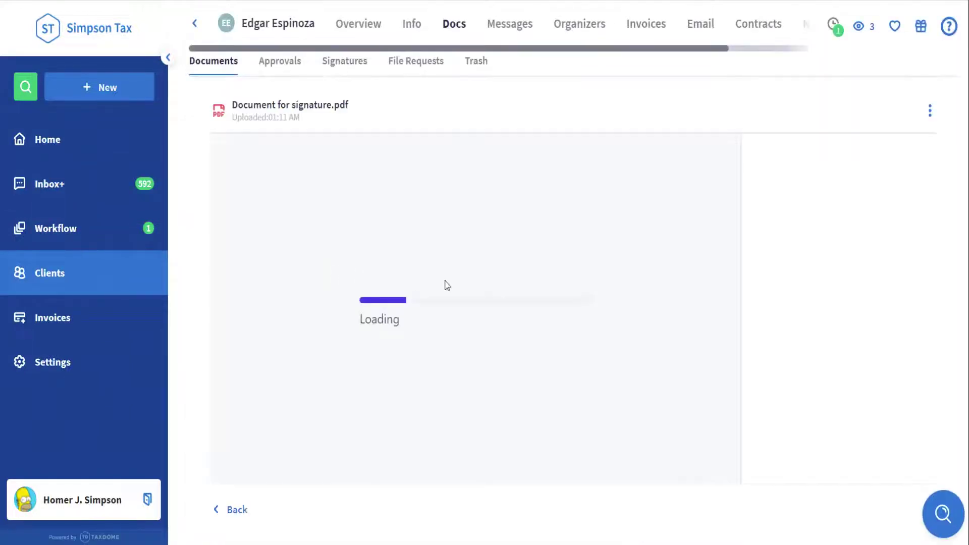
click(930, 112)
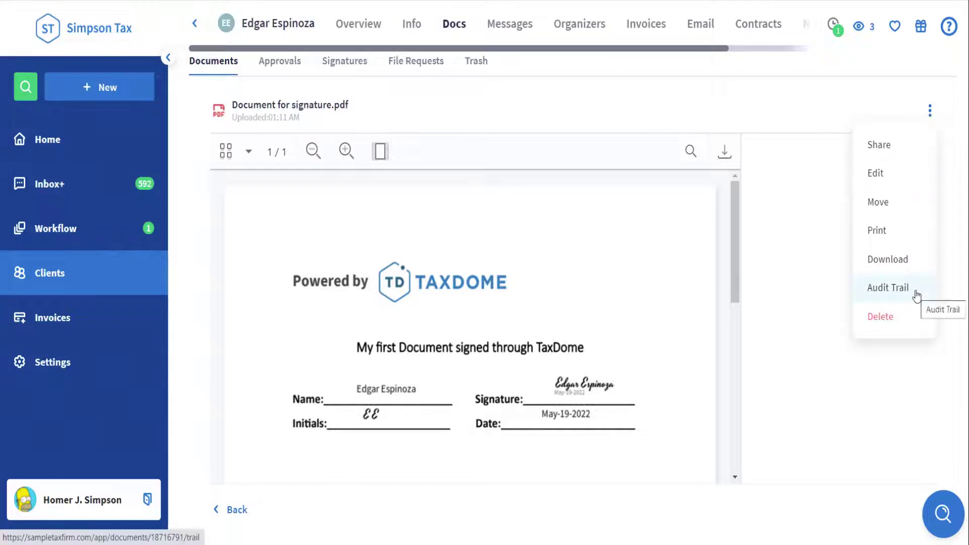
click(221, 73)
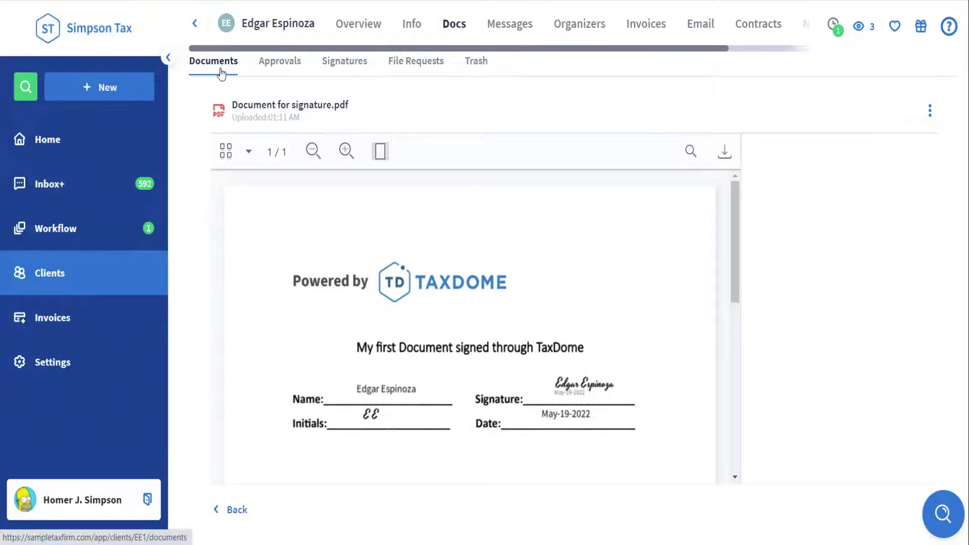
click(221, 74)
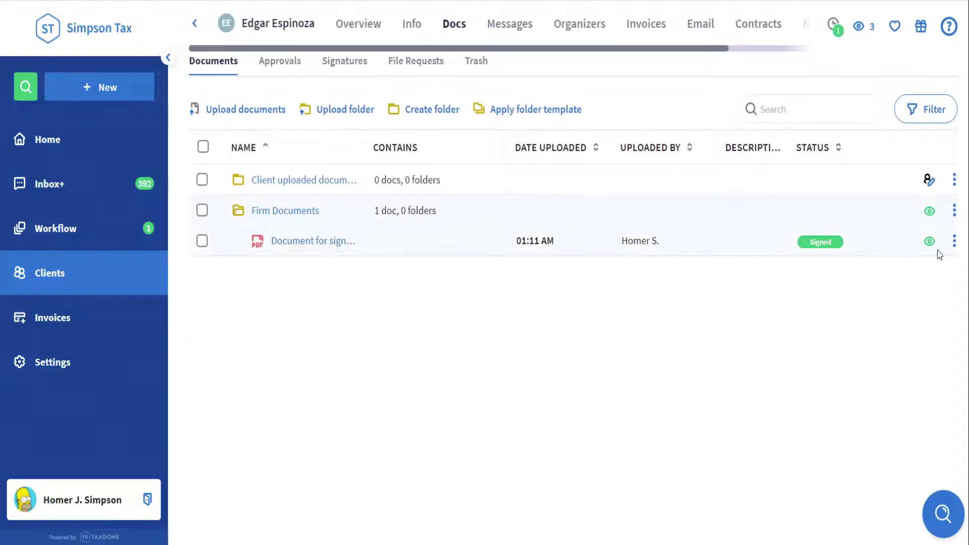
click(955, 242)
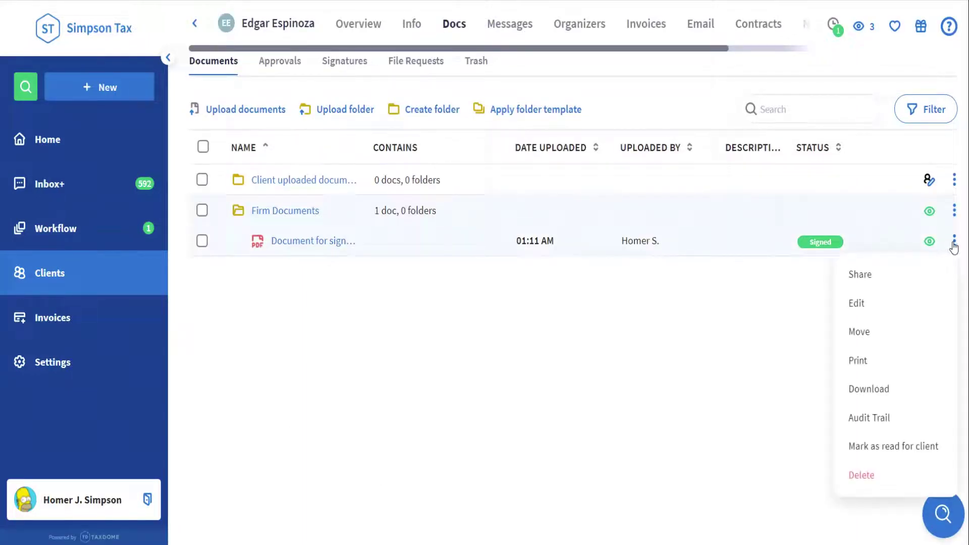
click(905, 417)
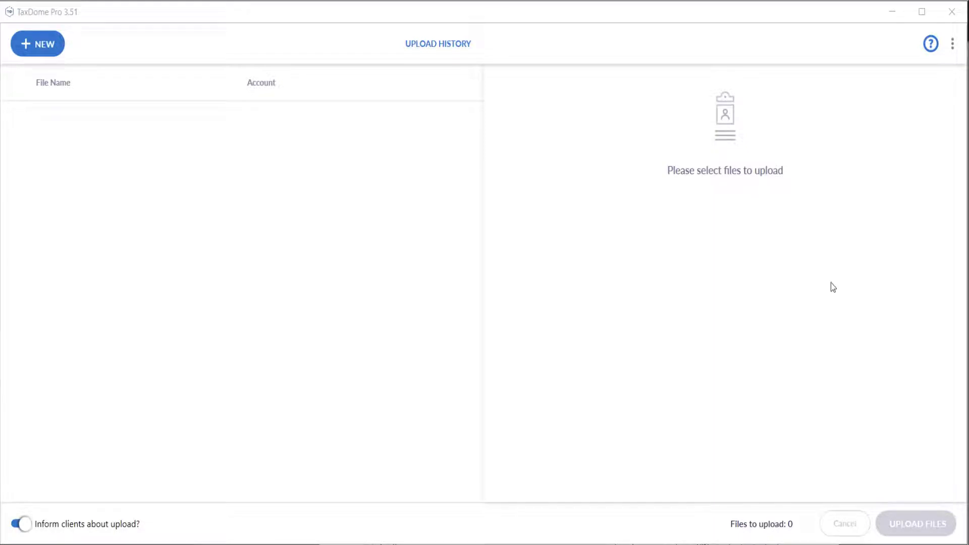
Show the TaxDome Pro menu with About, Disconnect TaxDome Drive and Log out.
click(953, 43)
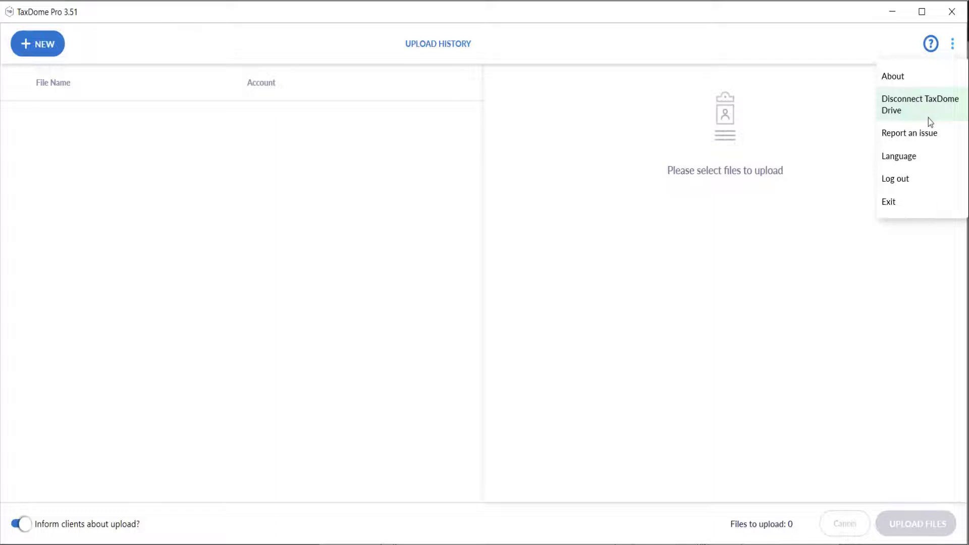
Print Form 8879 from the Chrome PDF viewer to TaxDome Printer 2.0.
click(665, 119)
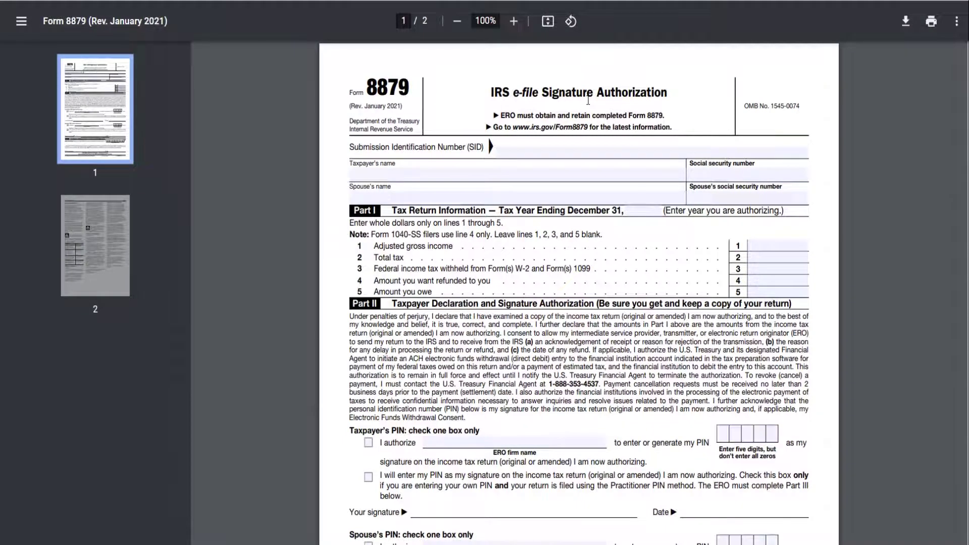
click(931, 31)
click(782, 63)
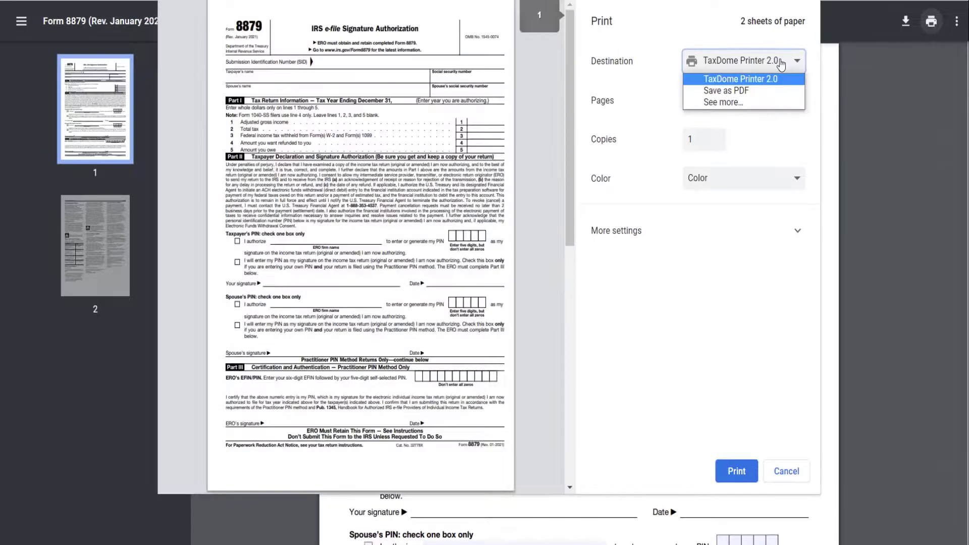
click(782, 64)
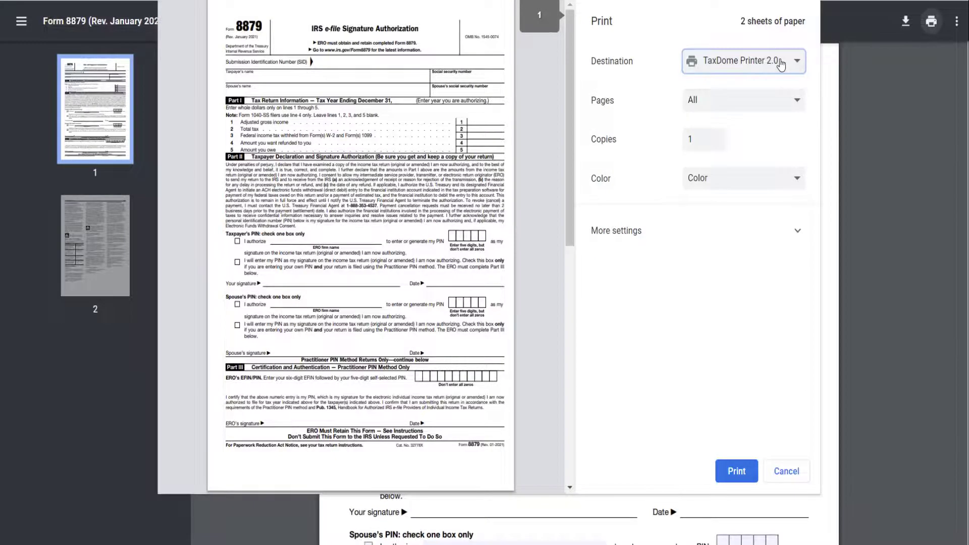
click(744, 467)
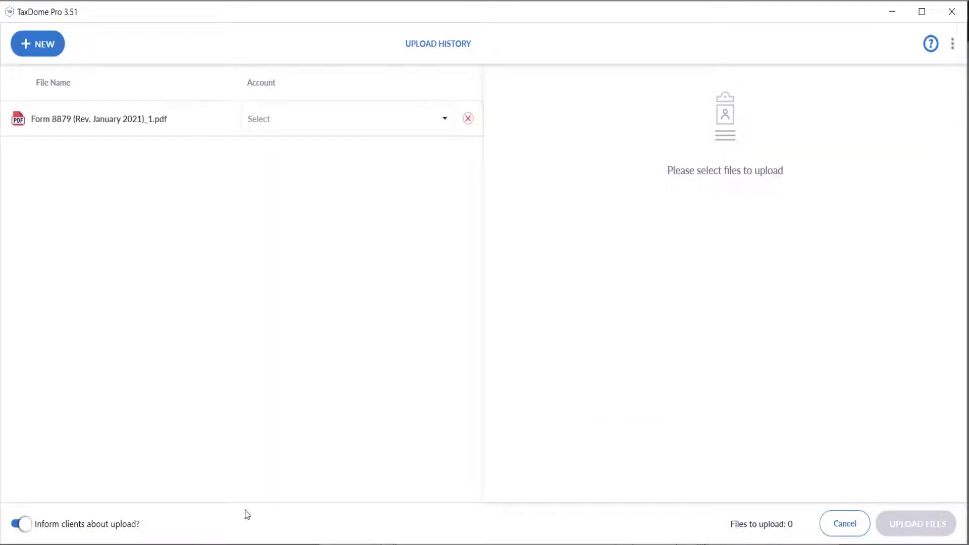
Assign Form 8879 to the client's account in Firm Documents and request the client's signature.
click(318, 123)
text(edga)
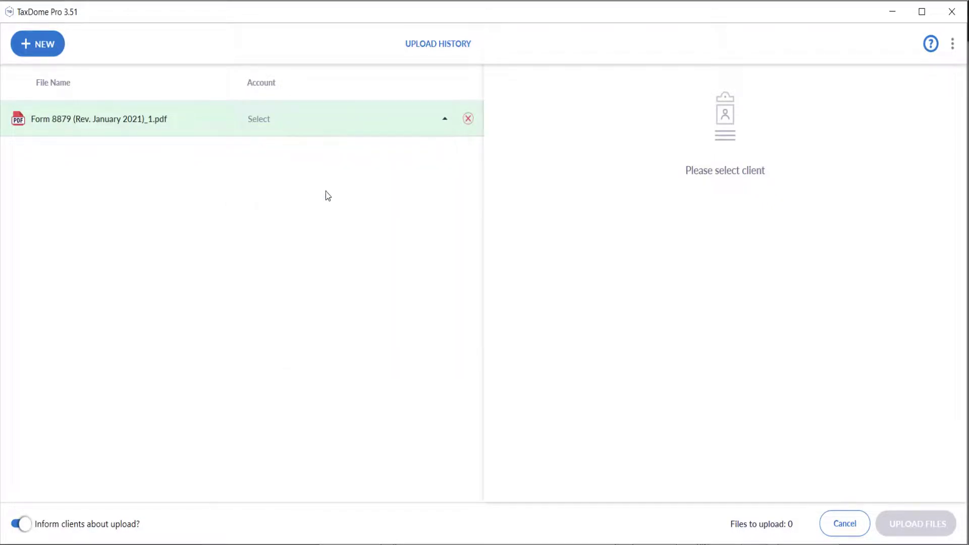
click(326, 192)
click(609, 142)
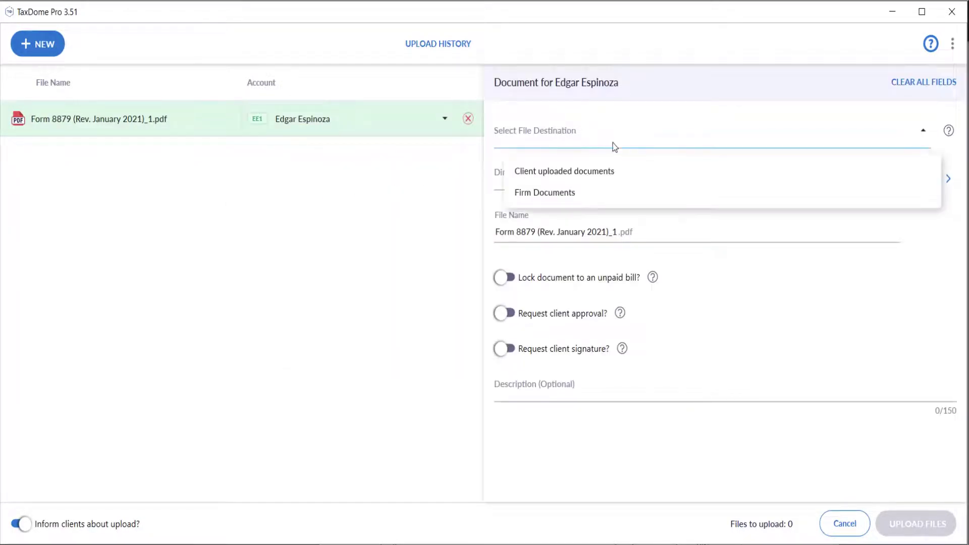
click(608, 198)
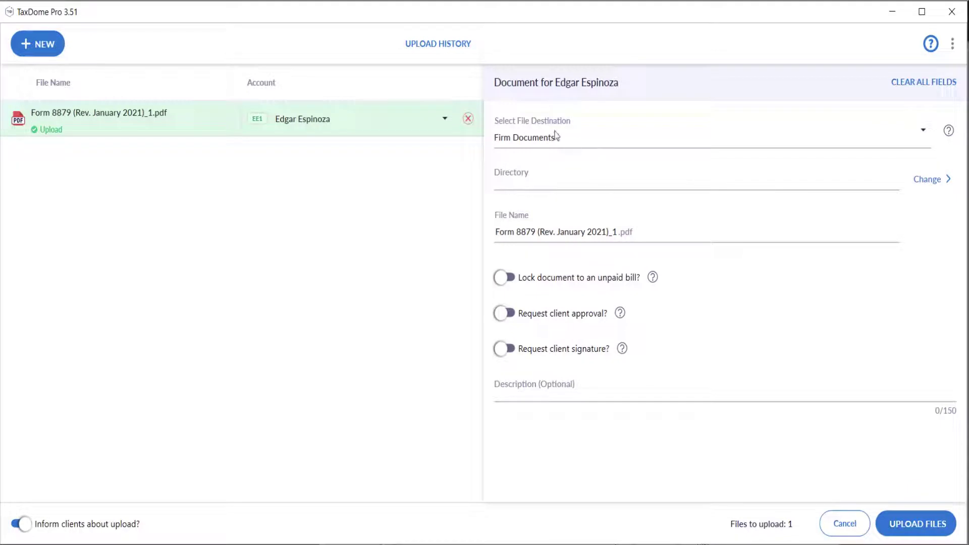
click(563, 348)
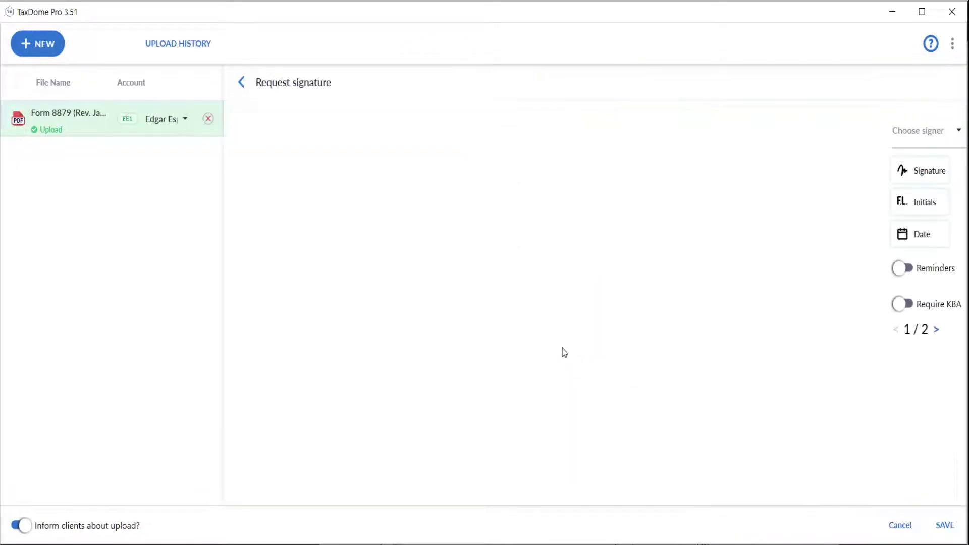
Place signature fields for the taxpayer and the spouse, save them, and upload the form.
click(909, 139)
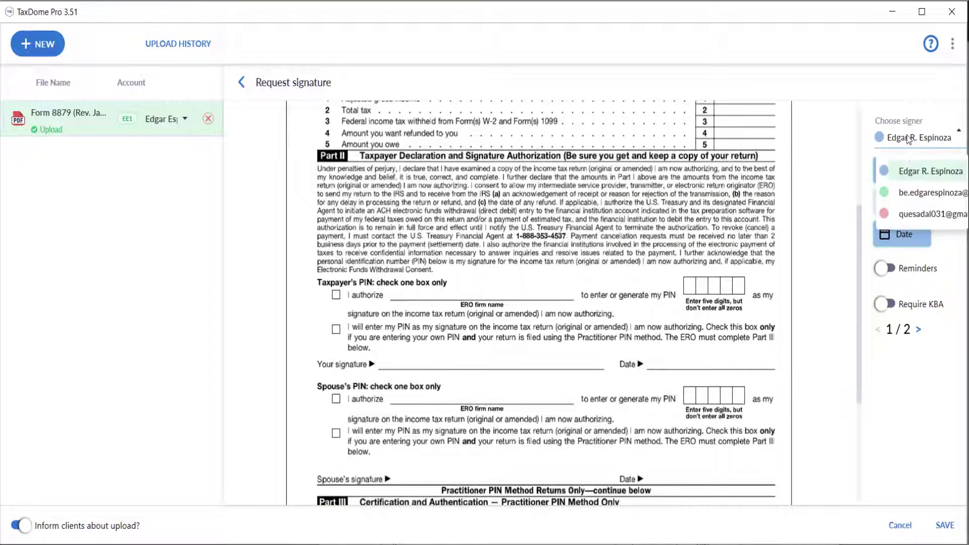
click(913, 182)
mouse_move(860, 173)
mouse_down()
mouse_move(425, 311)
mouse_move(392, 462)
mouse_move(402, 344)
mouse_up()
click(861, 136)
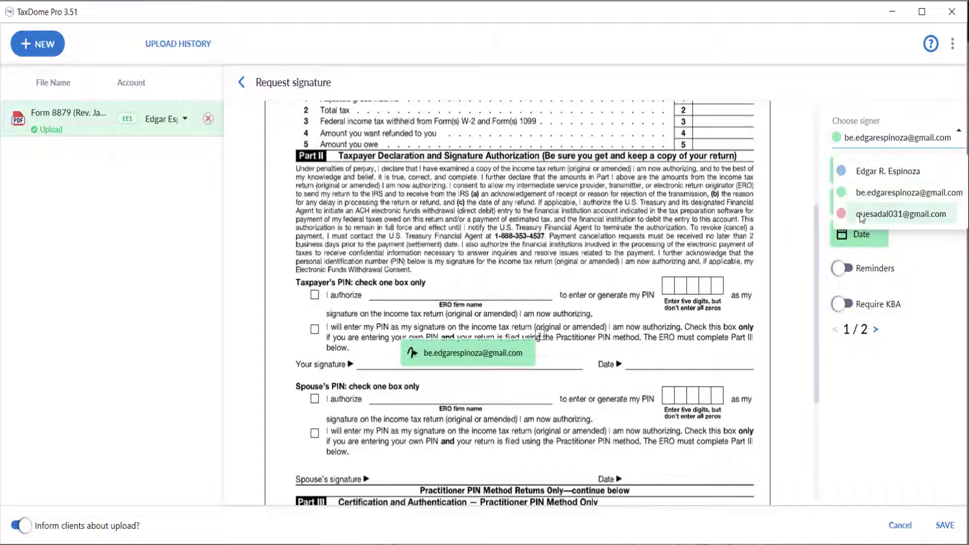
click(878, 213)
mouse_move(881, 173)
mouse_down()
mouse_move(383, 431)
mouse_move(419, 424)
mouse_up()
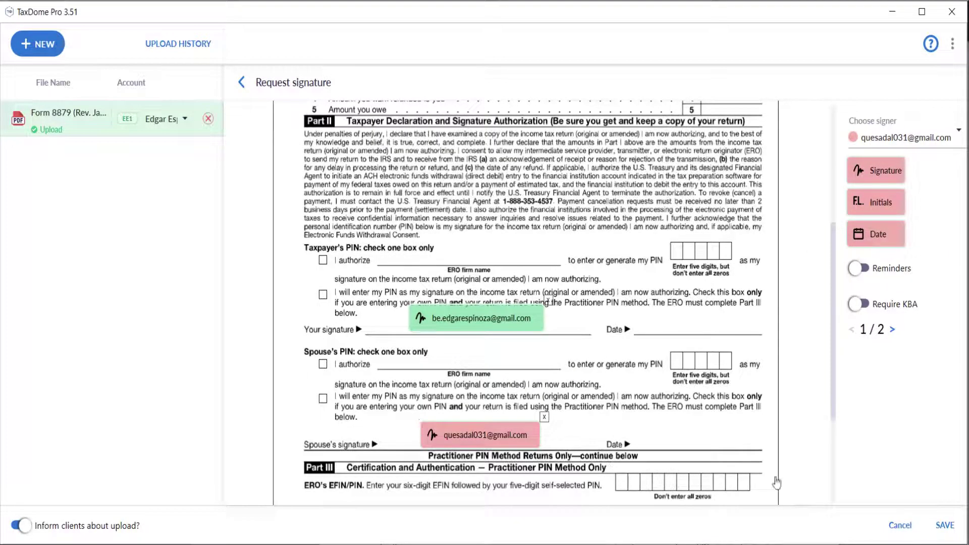
click(946, 526)
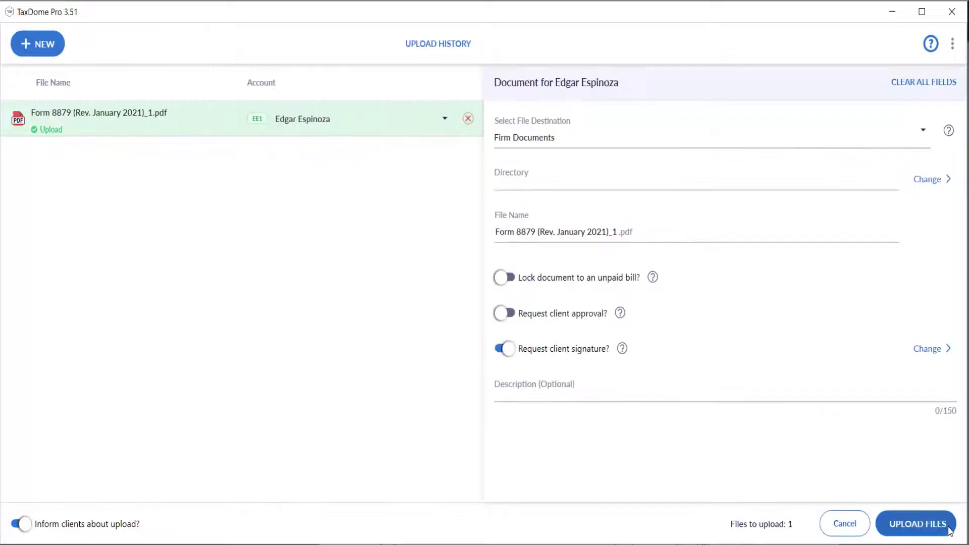
click(918, 525)
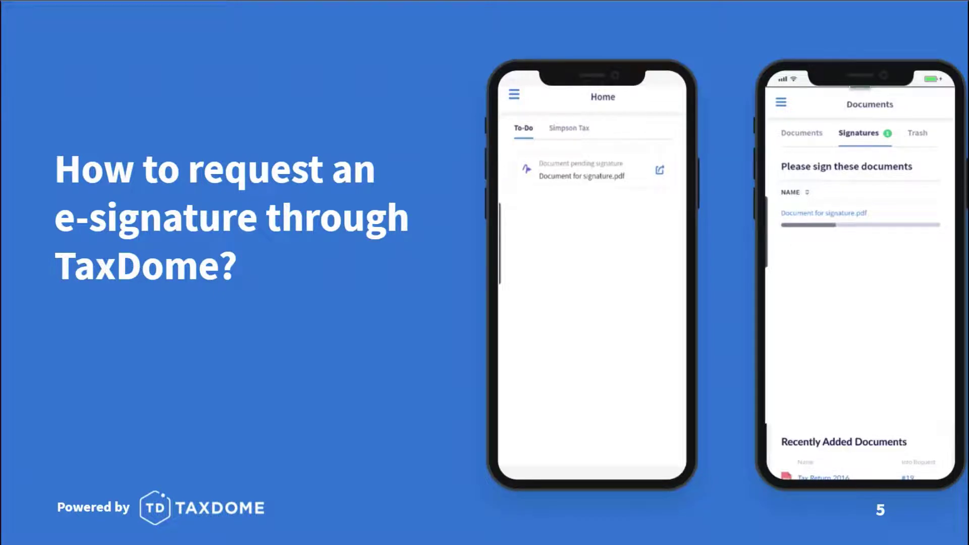
Advance to slide 6 about e-signatures in your workflow.
key(Right)
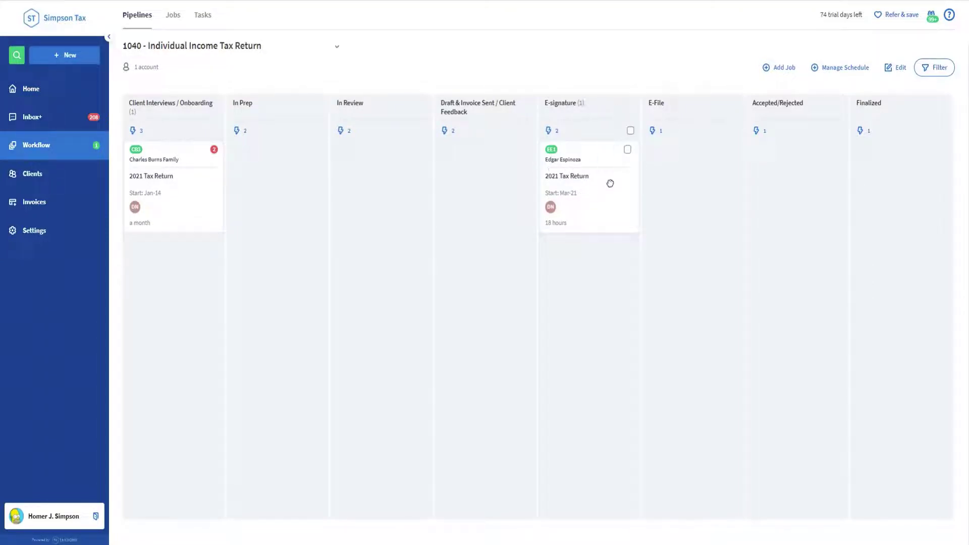
mouse_move(609, 179)
mouse_down()
mouse_move(575, 199)
mouse_move(547, 195)
mouse_move(582, 201)
mouse_up()
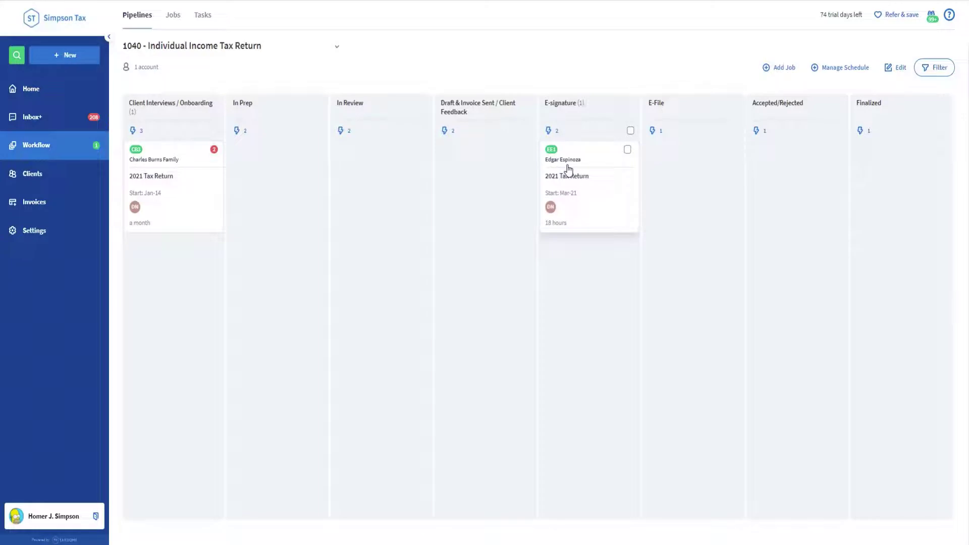
click(591, 177)
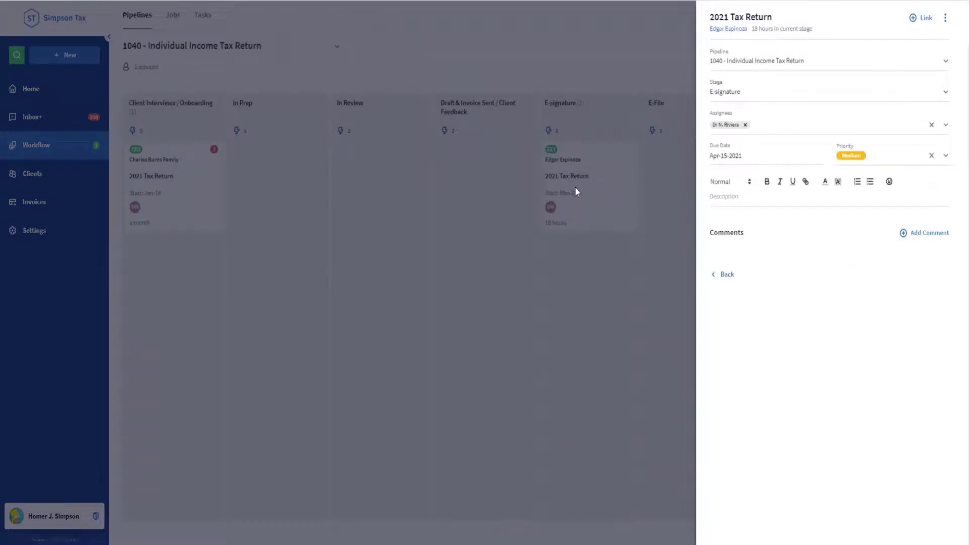
click(606, 153)
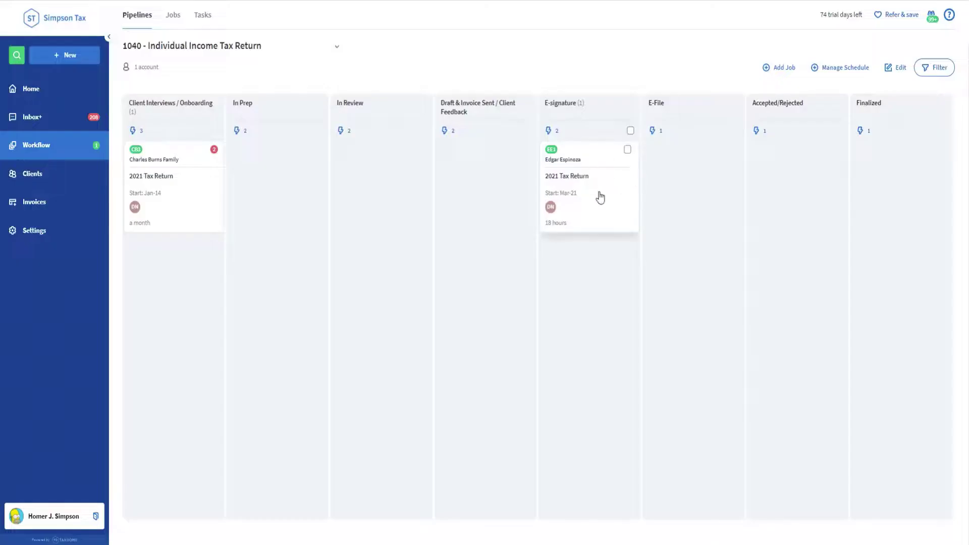
mouse_move(597, 188)
mouse_down()
mouse_move(593, 130)
mouse_move(656, 71)
mouse_move(695, 100)
mouse_move(704, 214)
mouse_move(628, 142)
mouse_up()
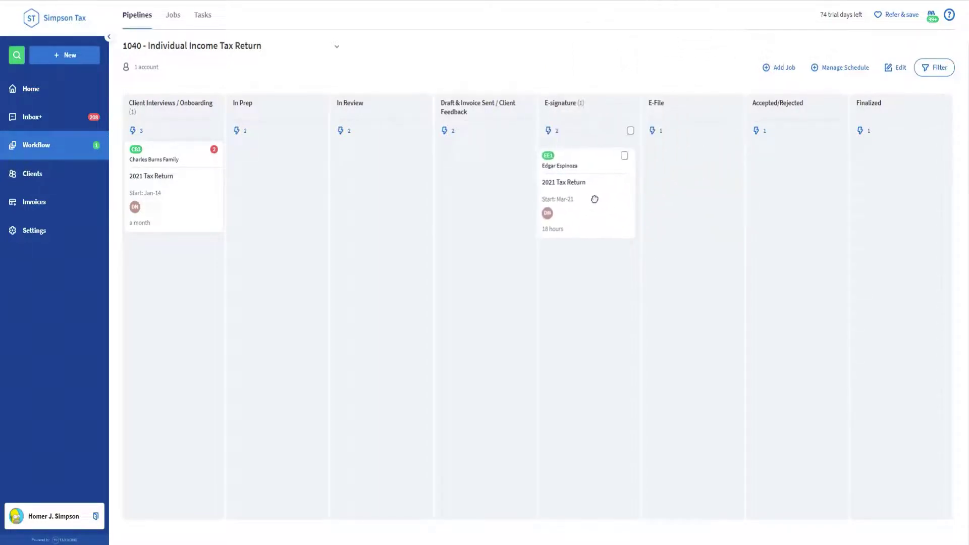
drag(594, 200, 600, 200)
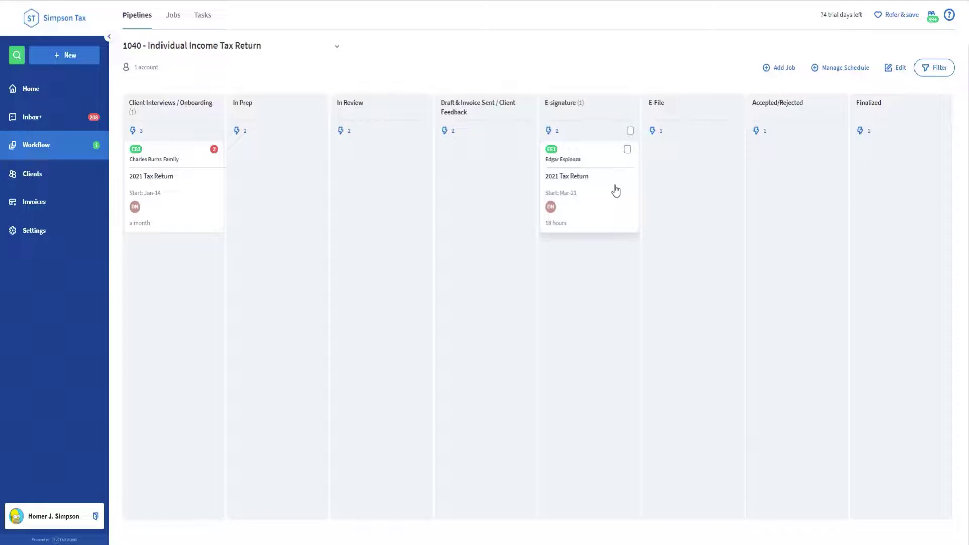
Link Document for signature.pdf to the 2021 Tax Return job from the job's Documents link list.
click(607, 192)
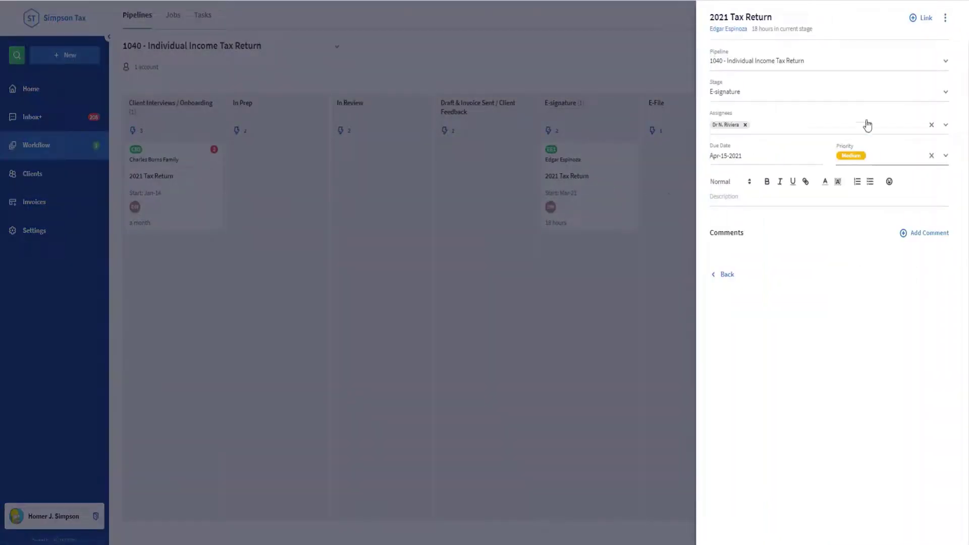
click(914, 21)
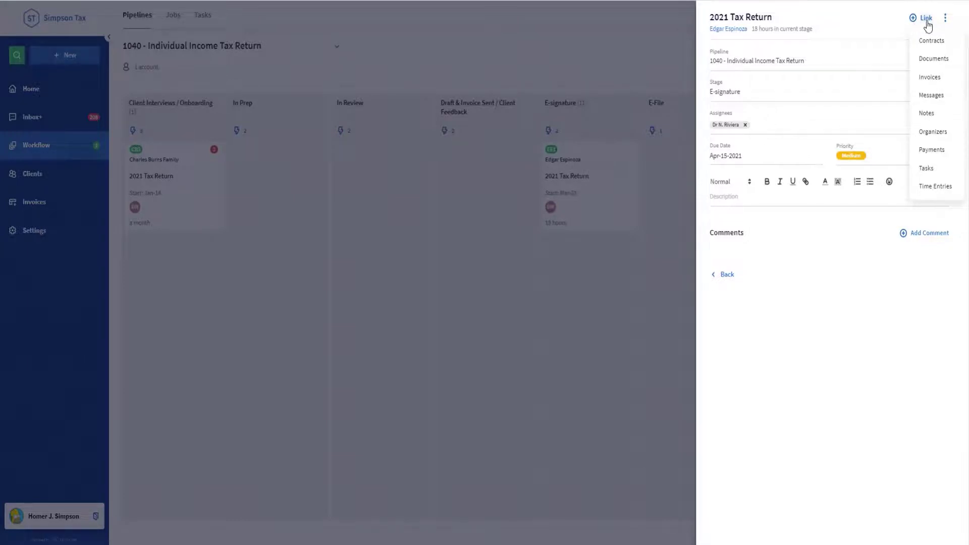
click(932, 59)
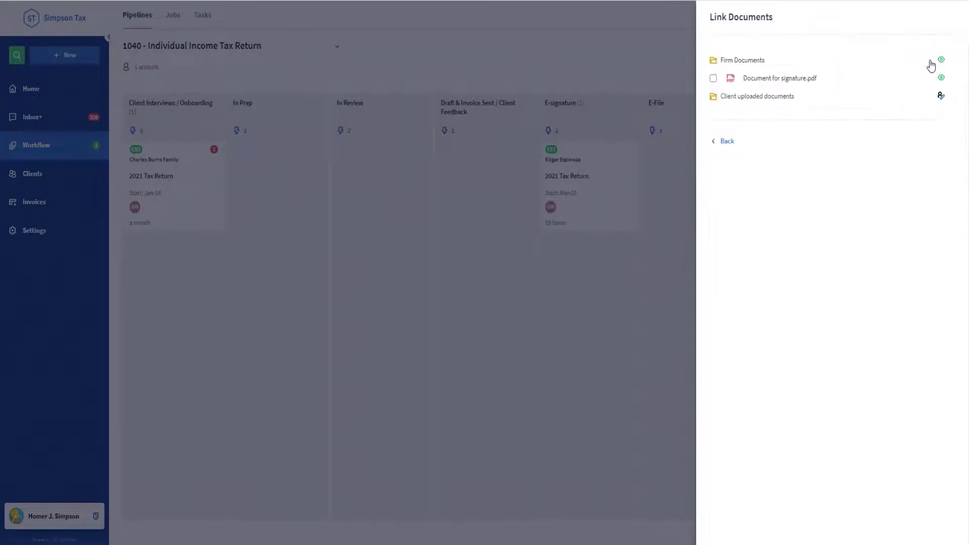
click(714, 80)
click(726, 142)
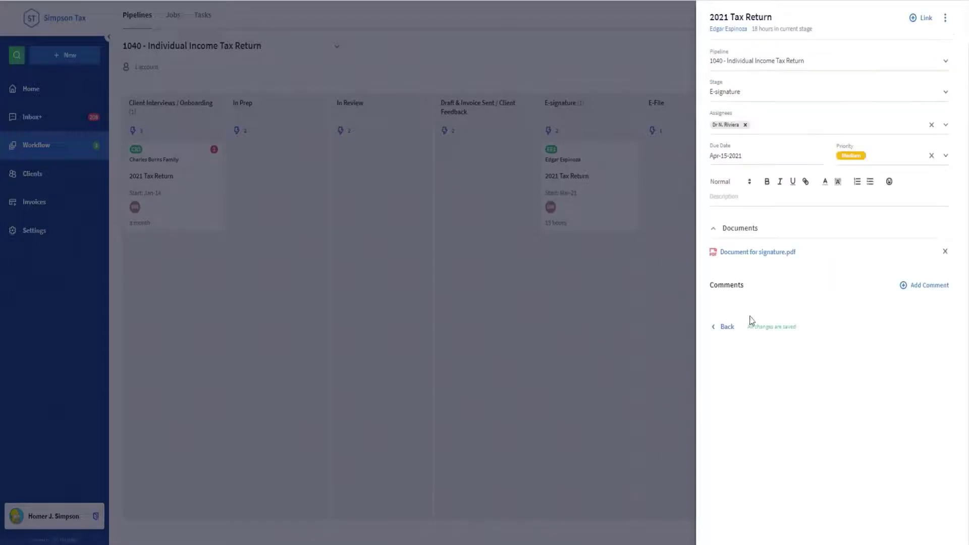
click(728, 329)
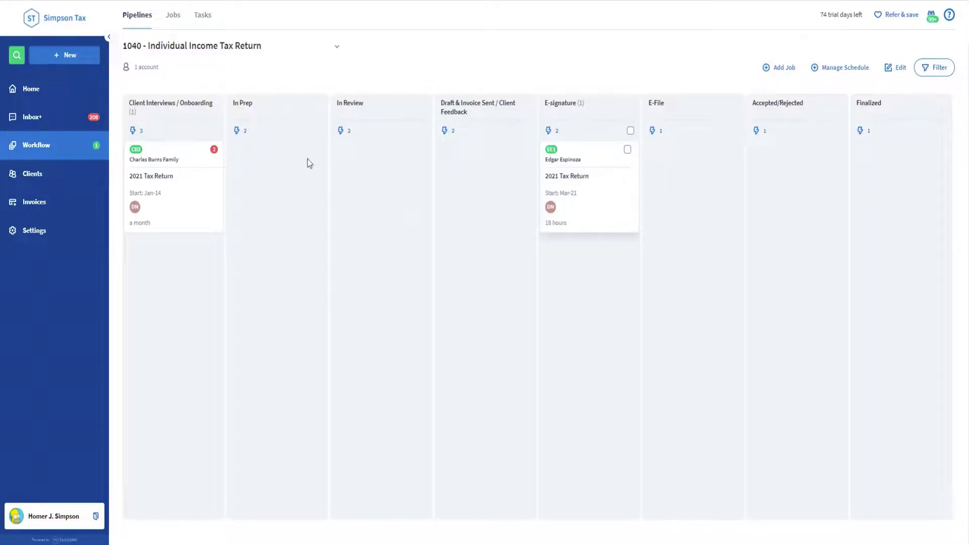
Reload the pipeline and review the E-File stage's automation details.
click(49, 1)
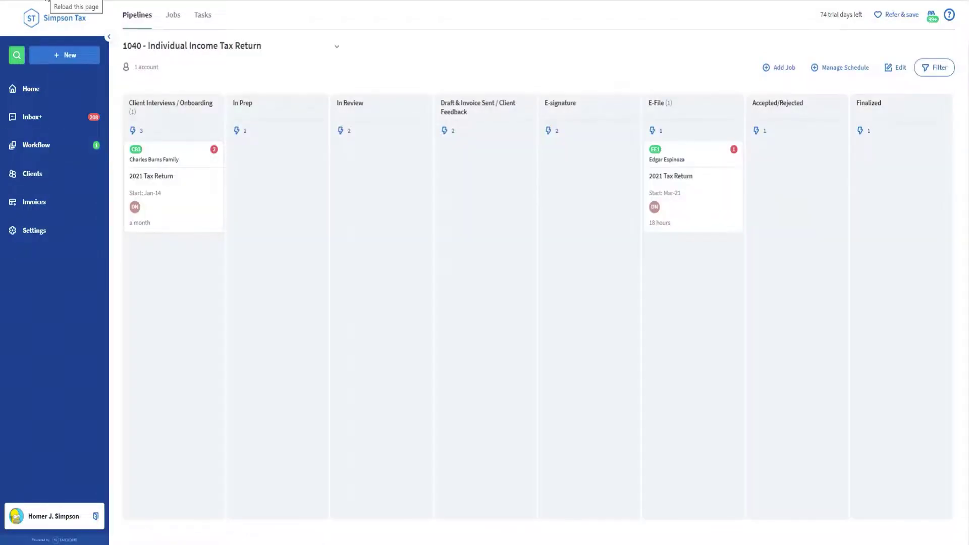
mouse_move(669, 198)
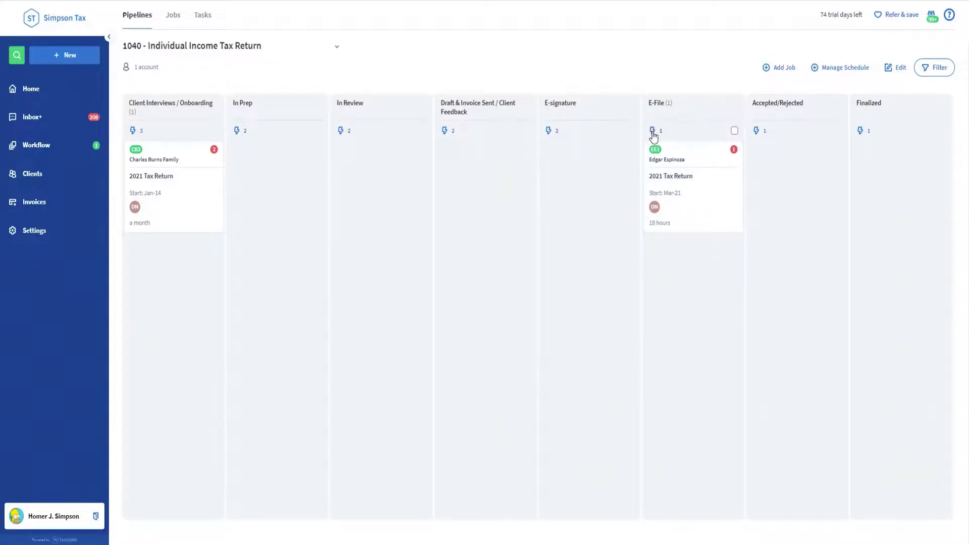
click(653, 132)
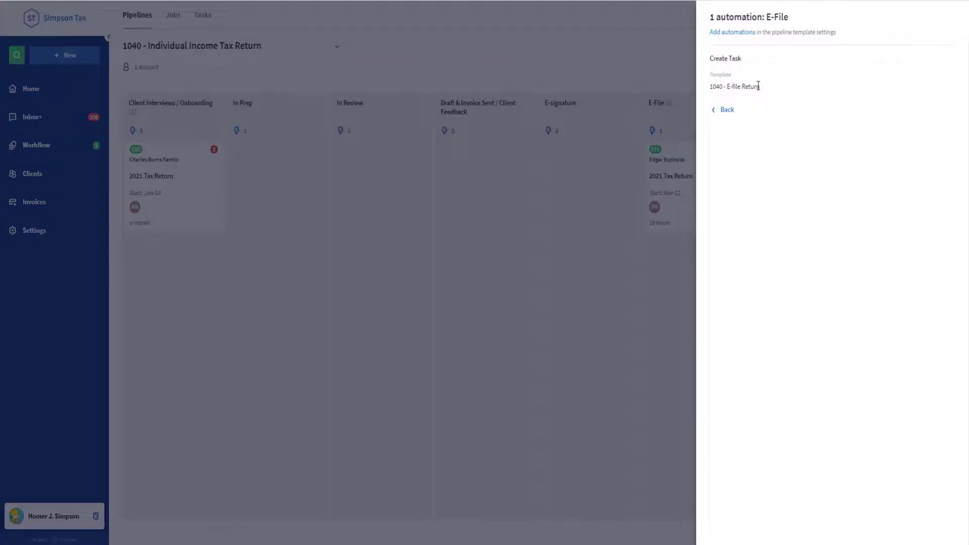
click(690, 76)
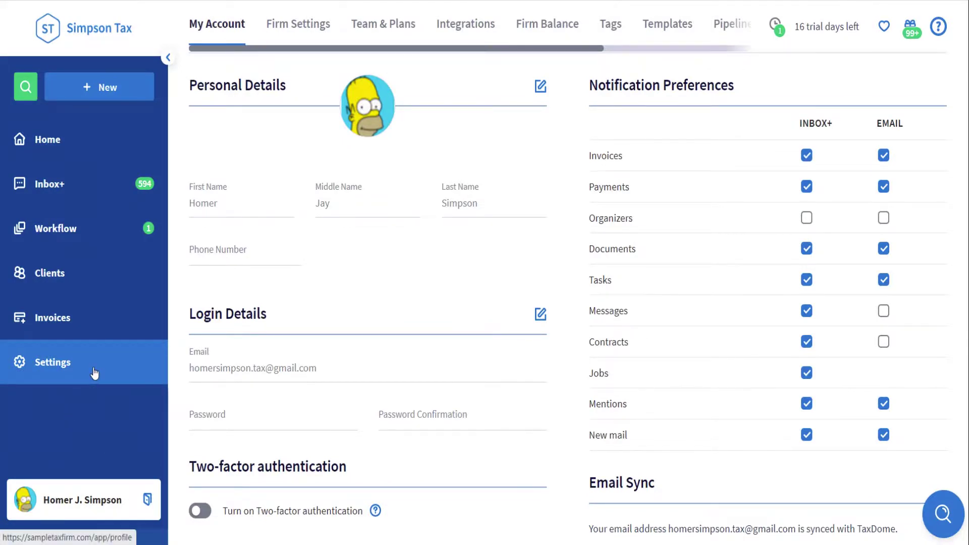
Open Settings > Templates and show the Signatures template list.
click(661, 27)
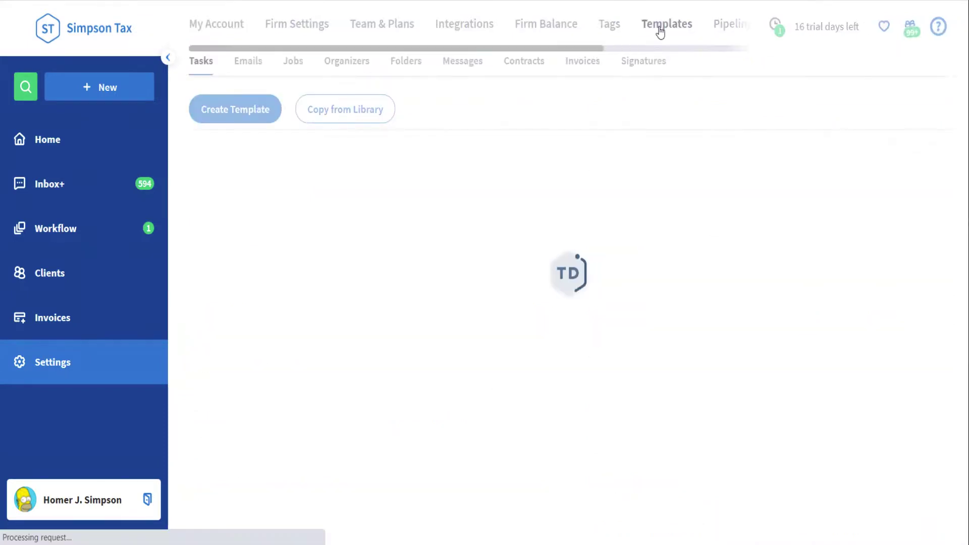
click(643, 66)
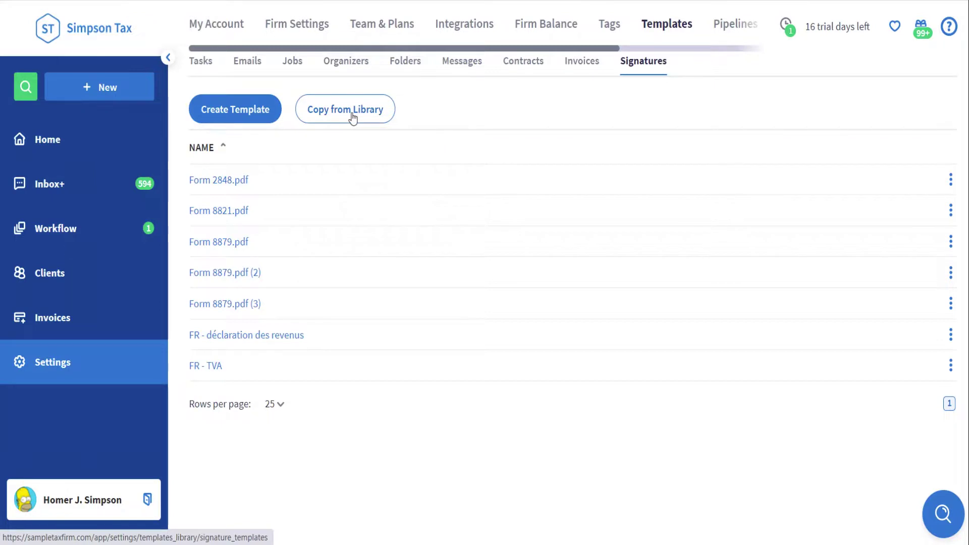
Start a new signature template from Form 8879 with Signer #1's signature and date on the taxpayer lines.
click(249, 120)
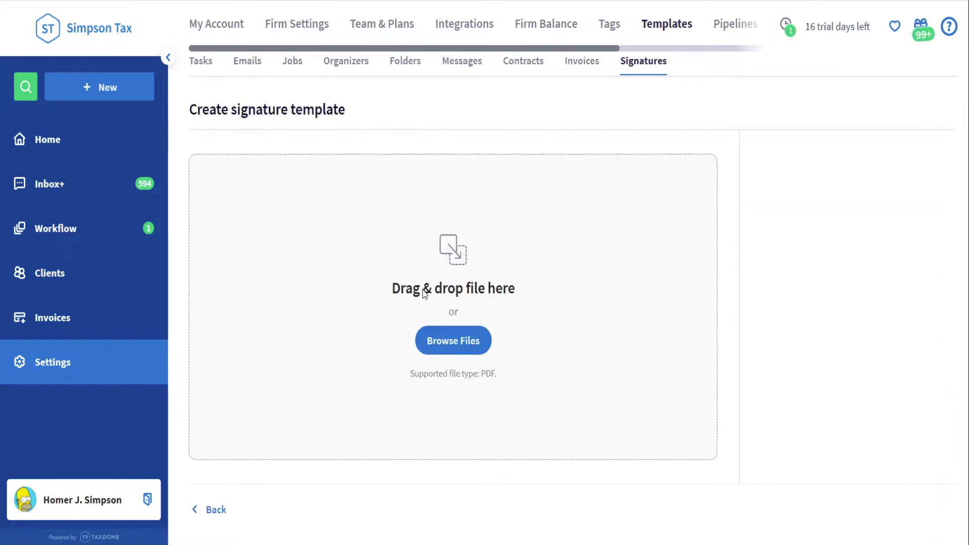
click(437, 342)
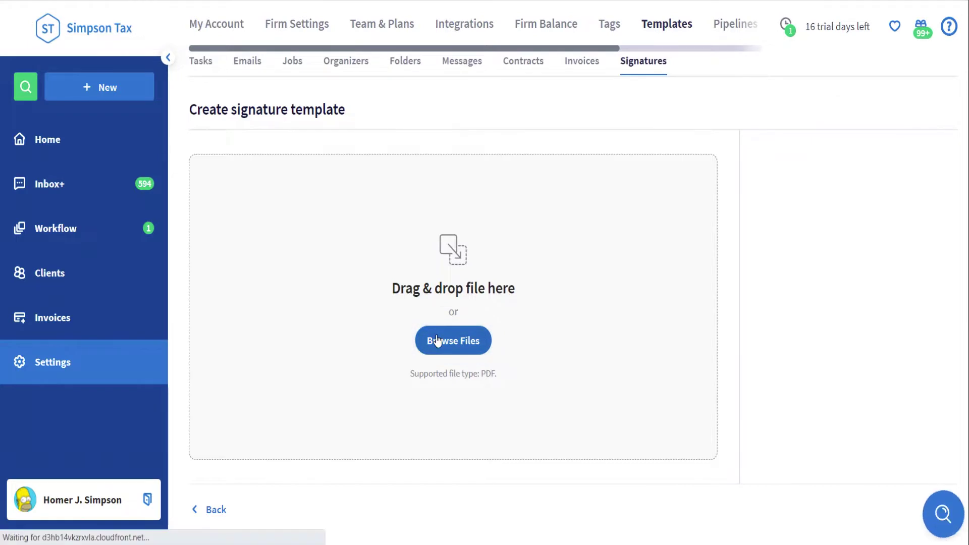
double_click(297, 104)
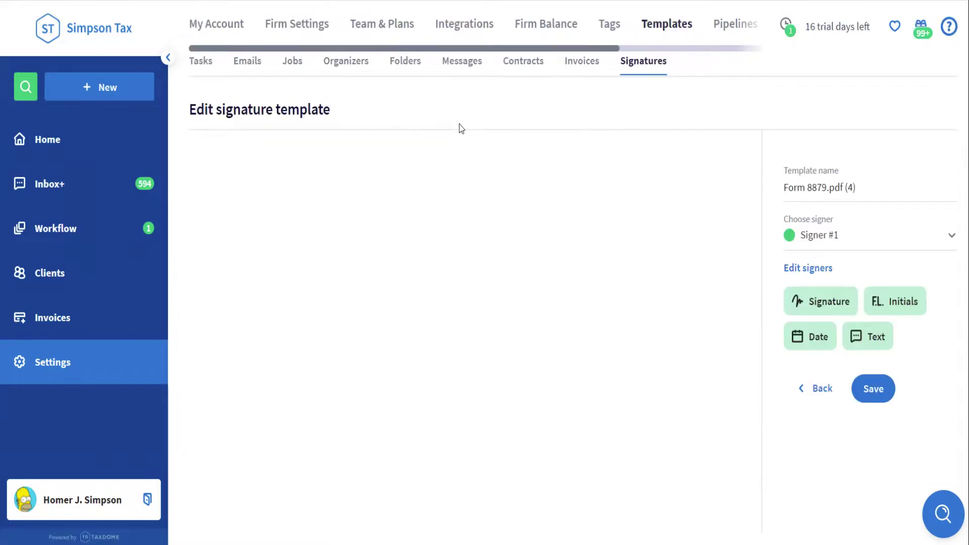
scroll(492, 241, down, 2)
scroll(492, 241, down, 5)
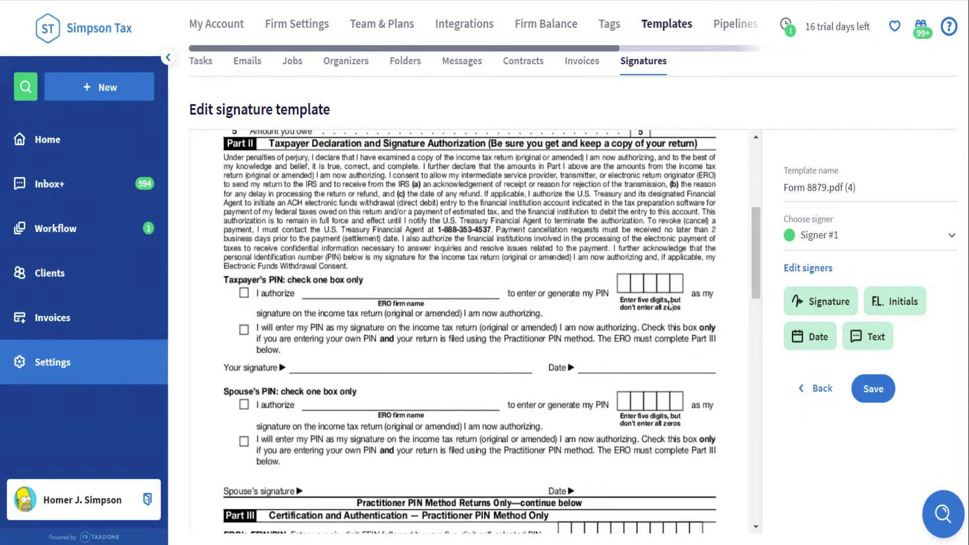
mouse_move(807, 302)
mouse_down()
mouse_move(635, 298)
mouse_move(353, 345)
mouse_move(353, 366)
mouse_up()
drag(823, 336, 634, 357)
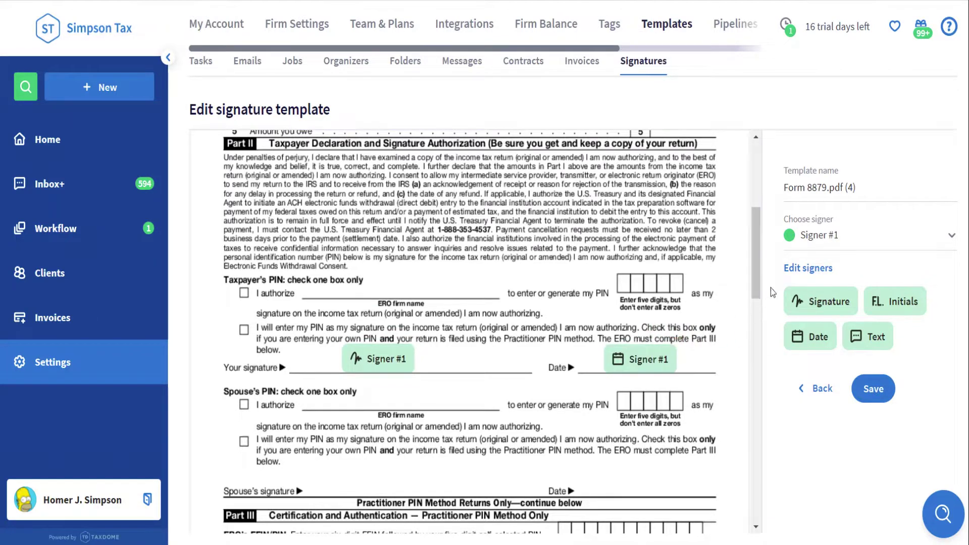
Add Signer #2, place their signature and date on the spouse lines, and save the template.
click(807, 268)
click(902, 40)
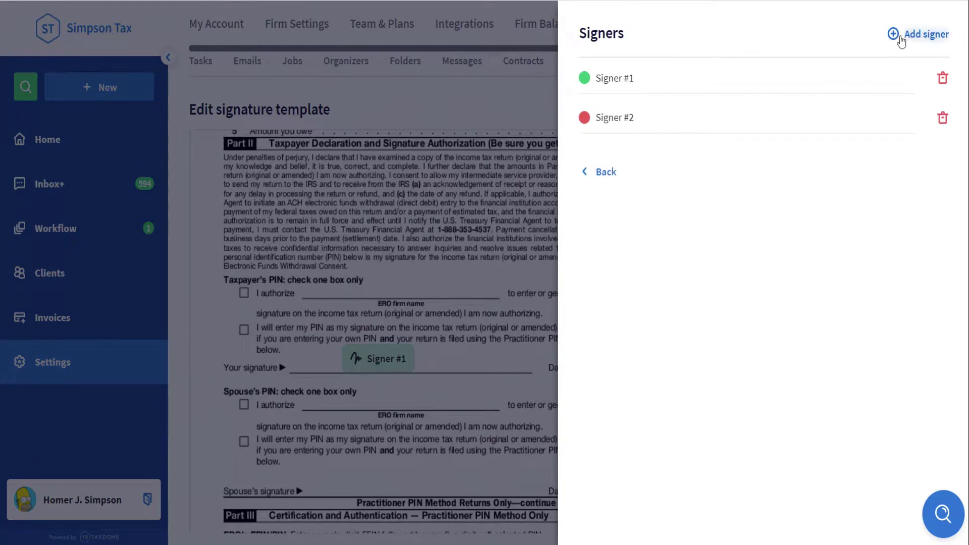
click(608, 173)
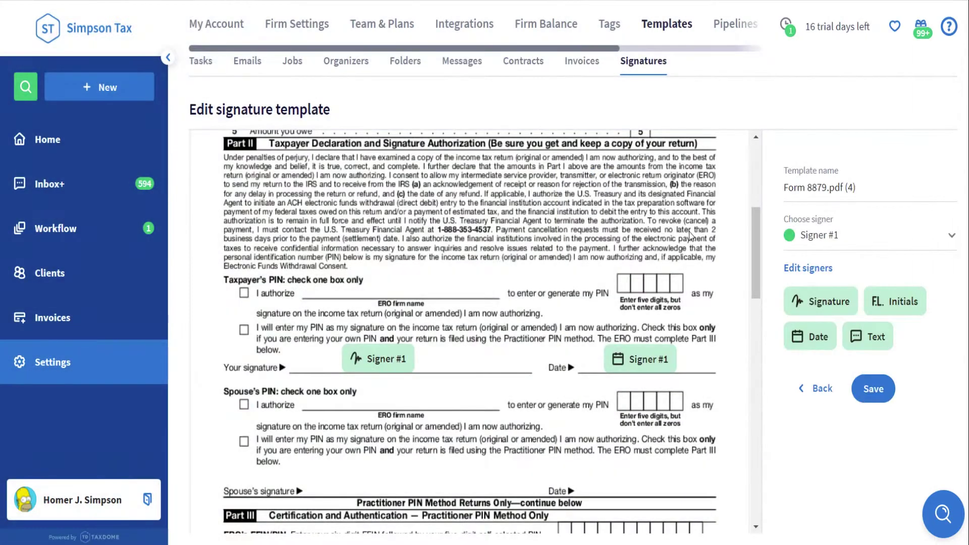
click(834, 237)
click(835, 293)
scroll(738, 299, down, 2)
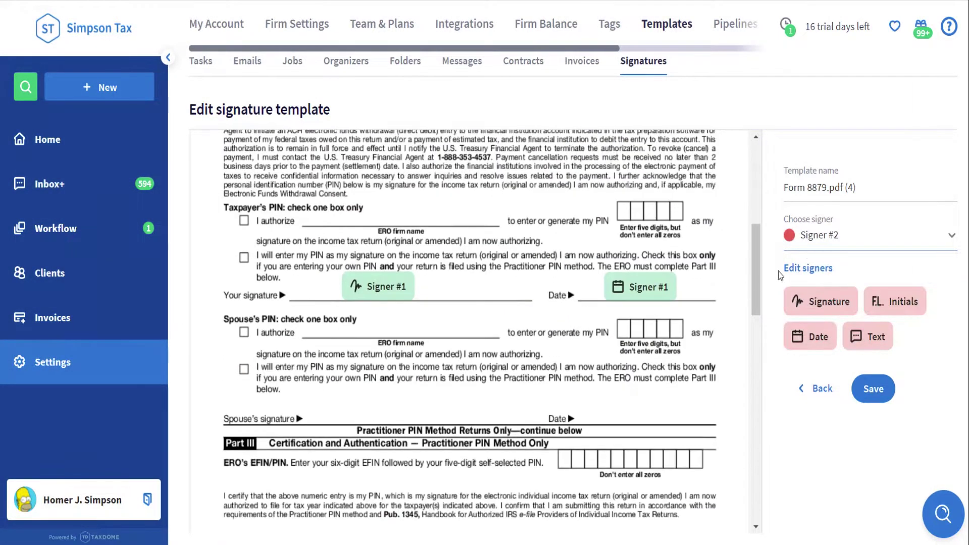
drag(820, 300, 380, 407)
drag(797, 338, 632, 410)
click(874, 389)
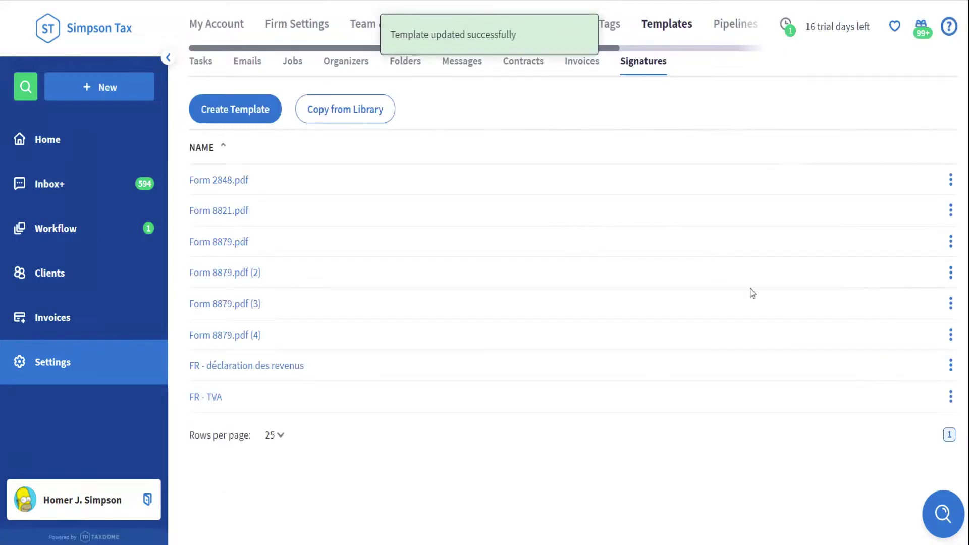
Find the first client in the client list and open their account Info page.
click(509, 43)
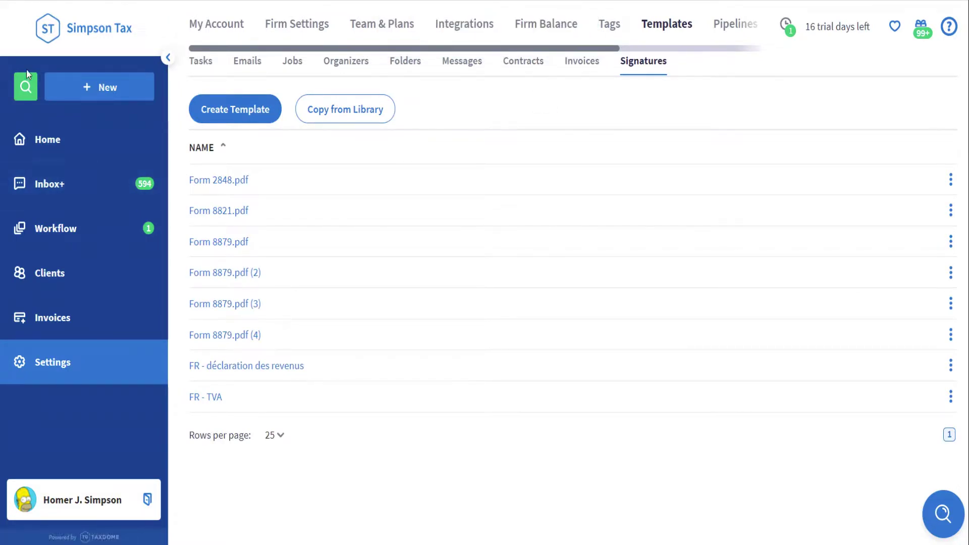
click(25, 87)
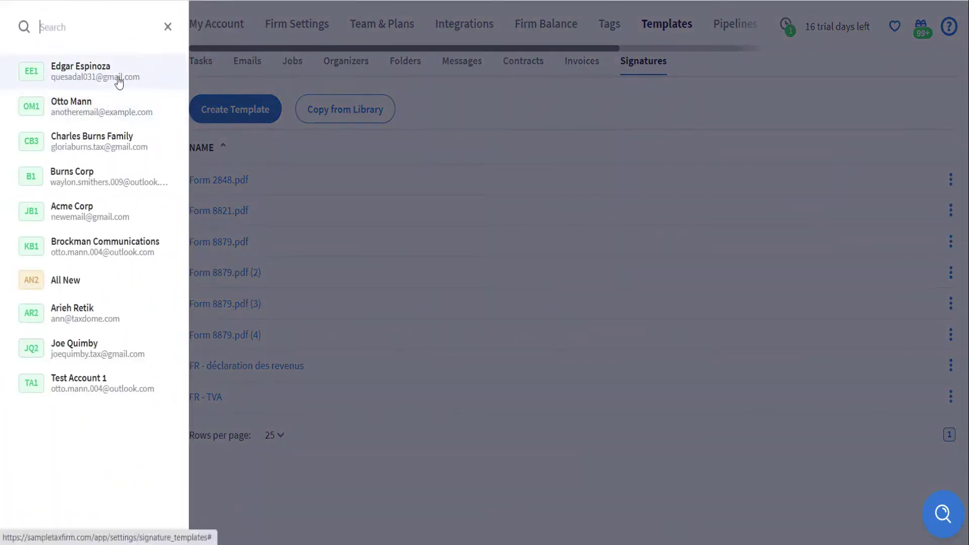
click(119, 82)
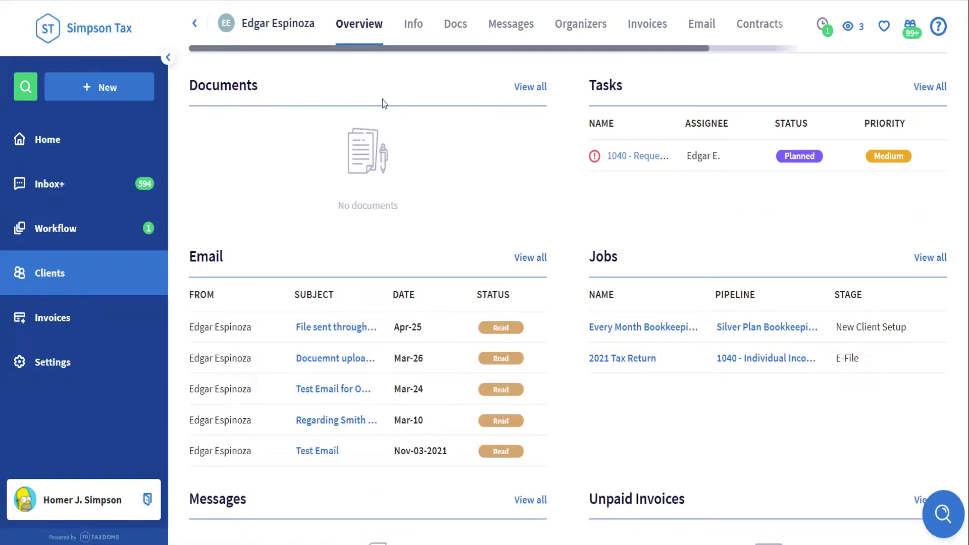
click(414, 33)
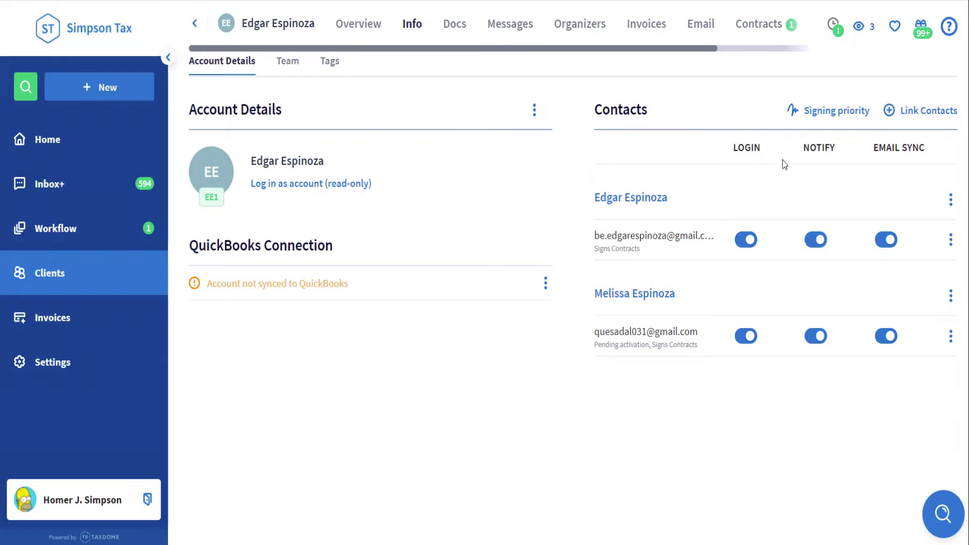
Reorder the client's signing priority by moving the second contact up, and submit.
click(839, 113)
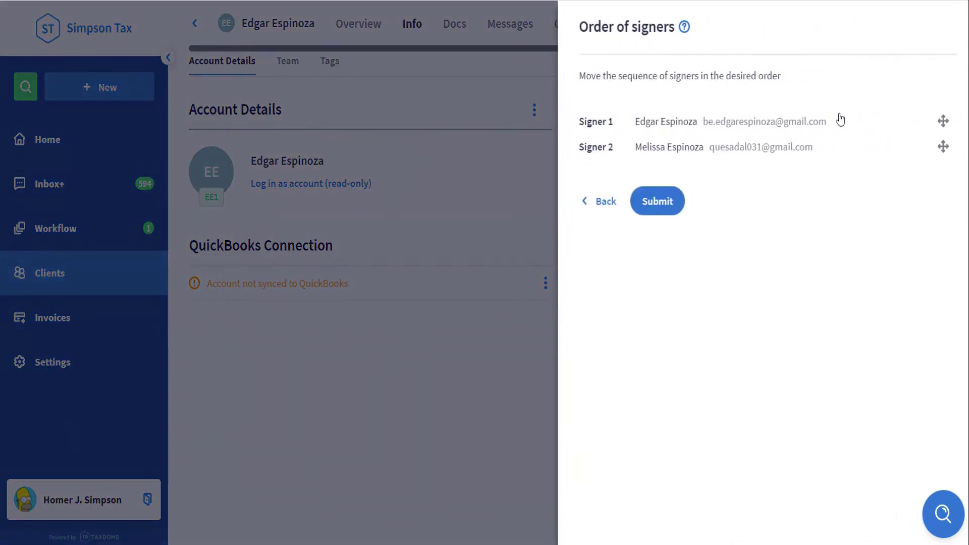
mouse_move(943, 147)
mouse_down()
mouse_move(944, 122)
mouse_move(944, 151)
mouse_up()
click(666, 203)
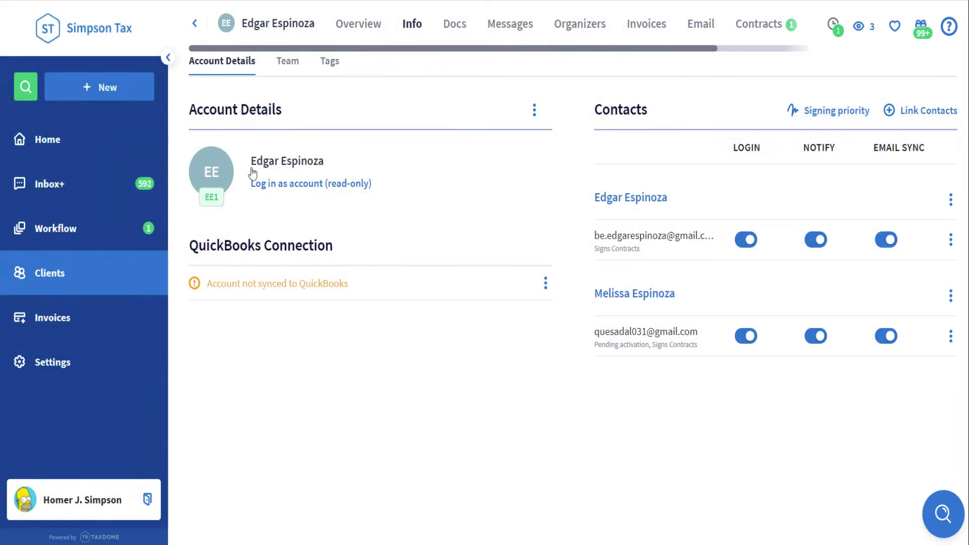
Upload Form 8879.pdf to the client's Firm Documents folder and open its actions in the Docs list.
click(136, 96)
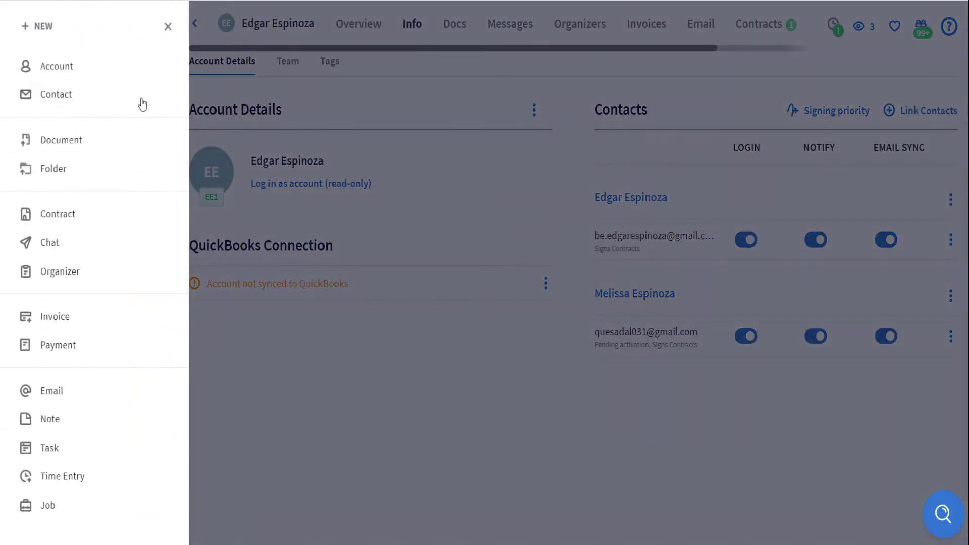
click(136, 148)
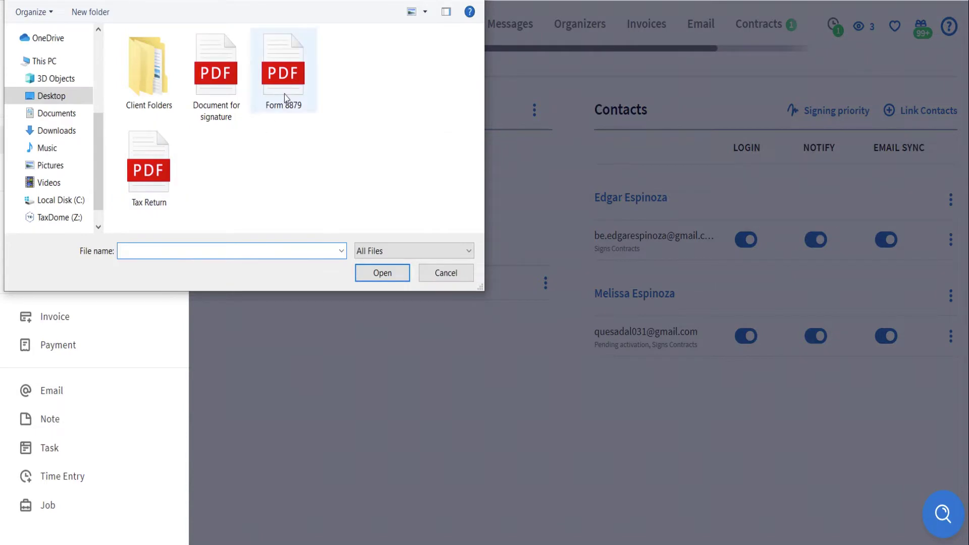
click(284, 95)
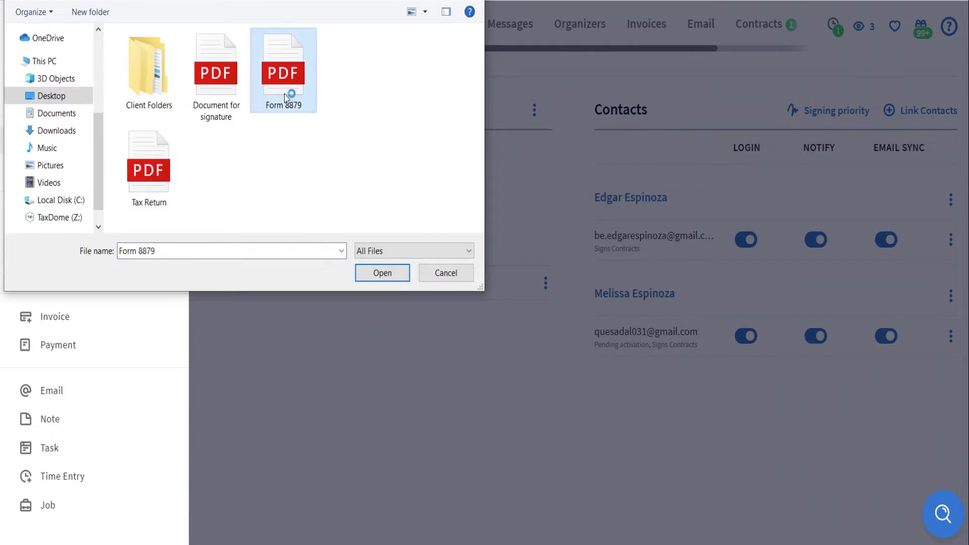
click(374, 268)
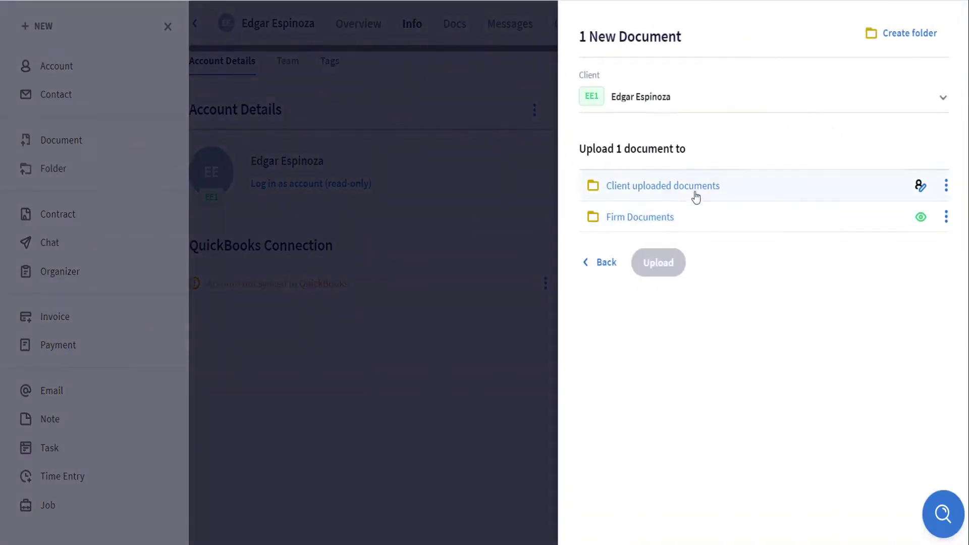
click(684, 216)
click(662, 290)
click(666, 290)
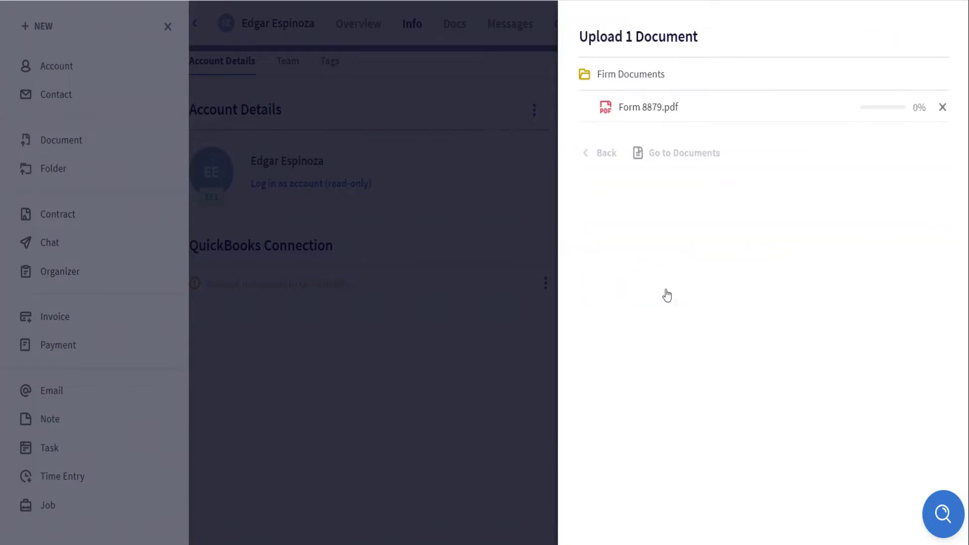
click(684, 154)
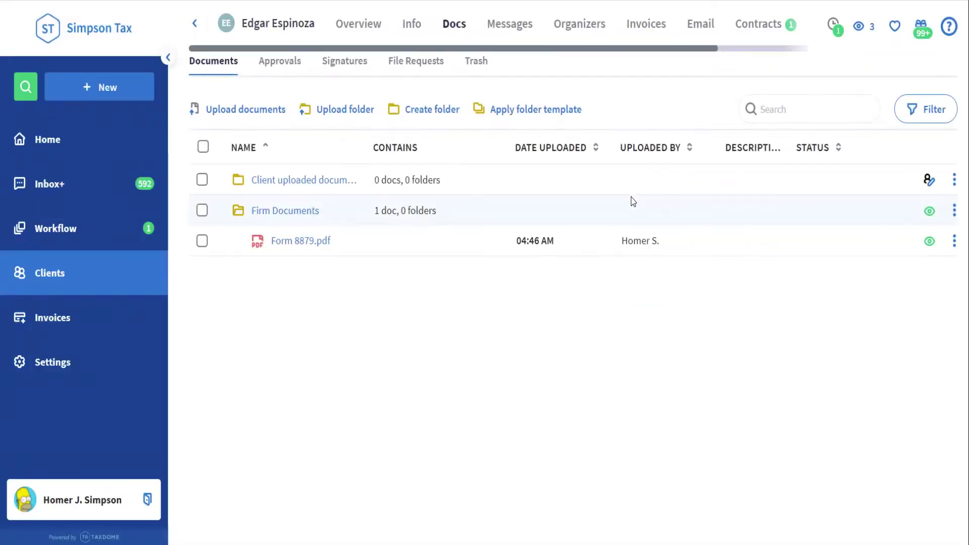
click(954, 242)
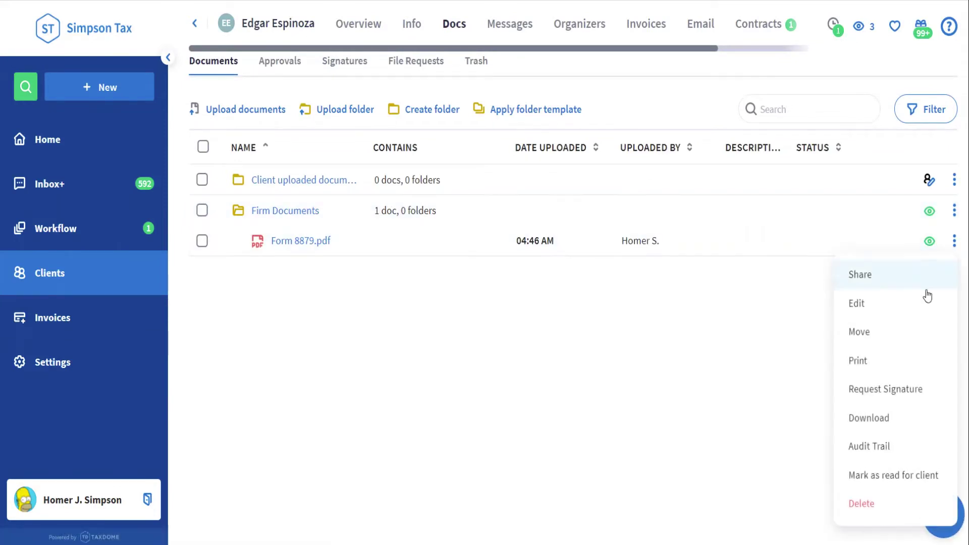
Request a signature on Form 8879.pdf using the Form 8879.pdf (4) template.
click(900, 389)
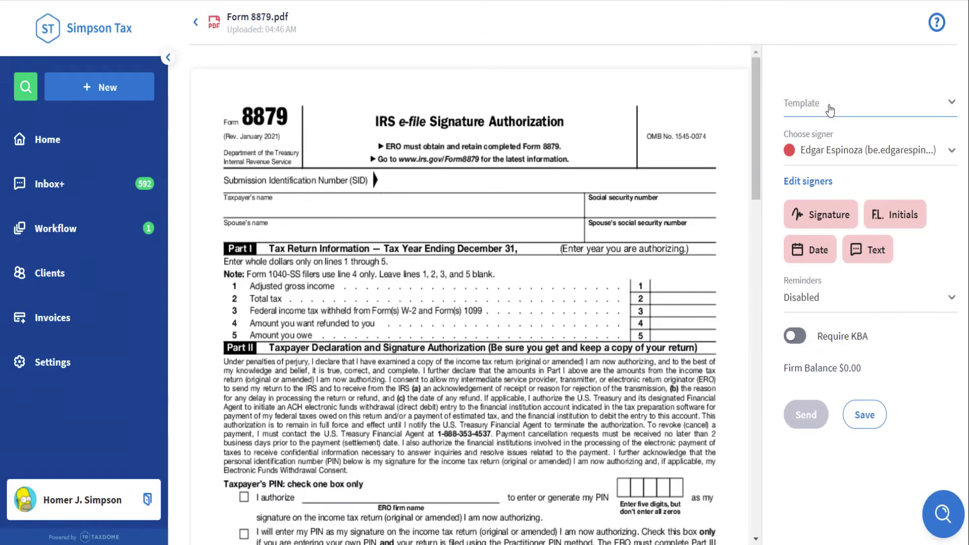
click(830, 105)
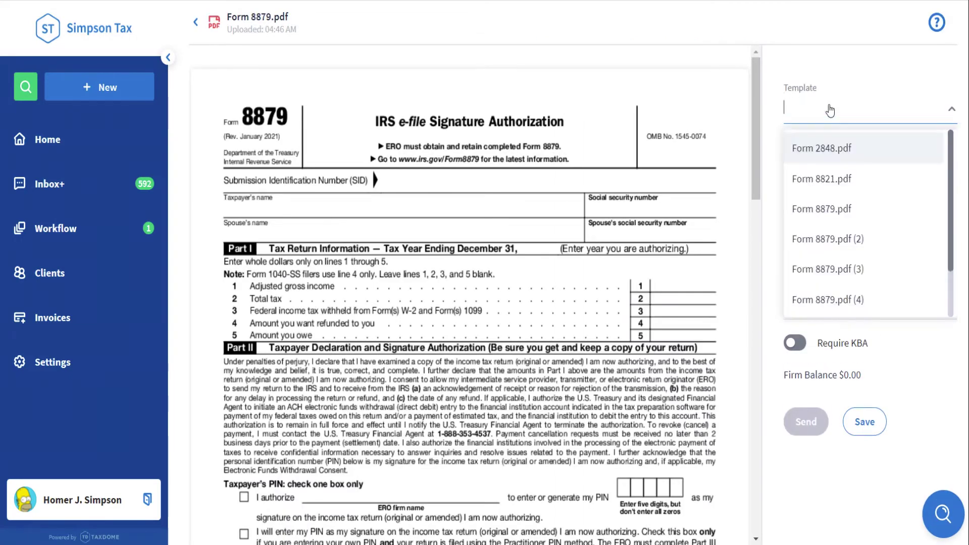
click(840, 302)
scroll(663, 295, down, 4)
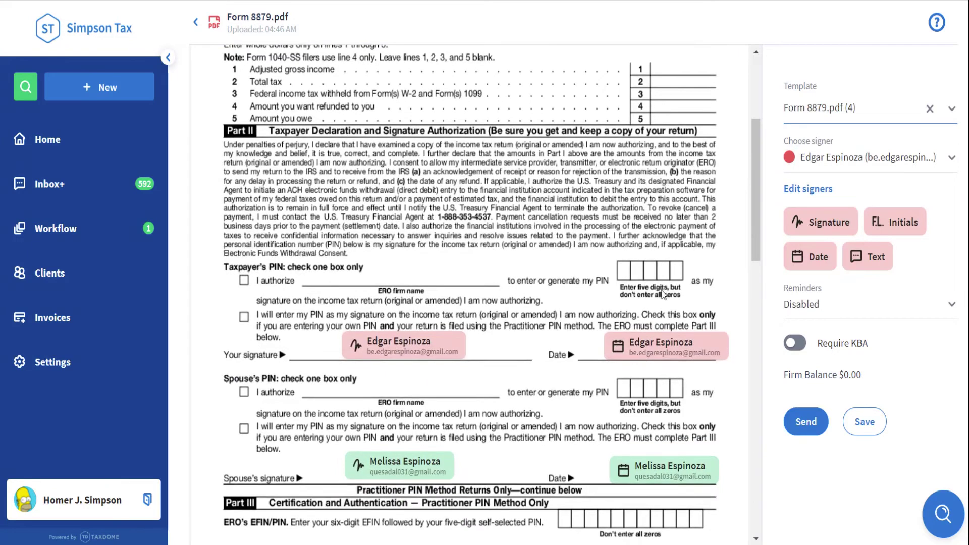
mouse_move(669, 354)
mouse_move(437, 477)
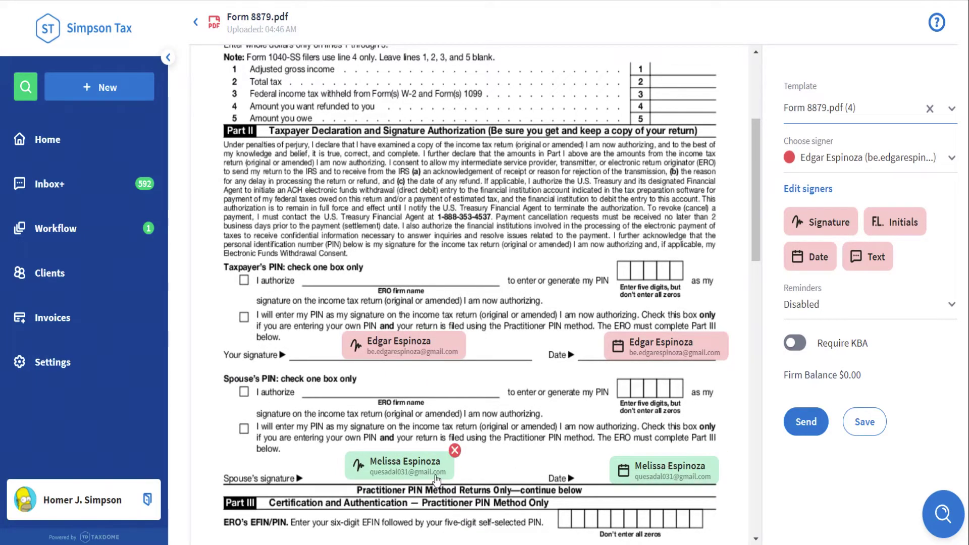